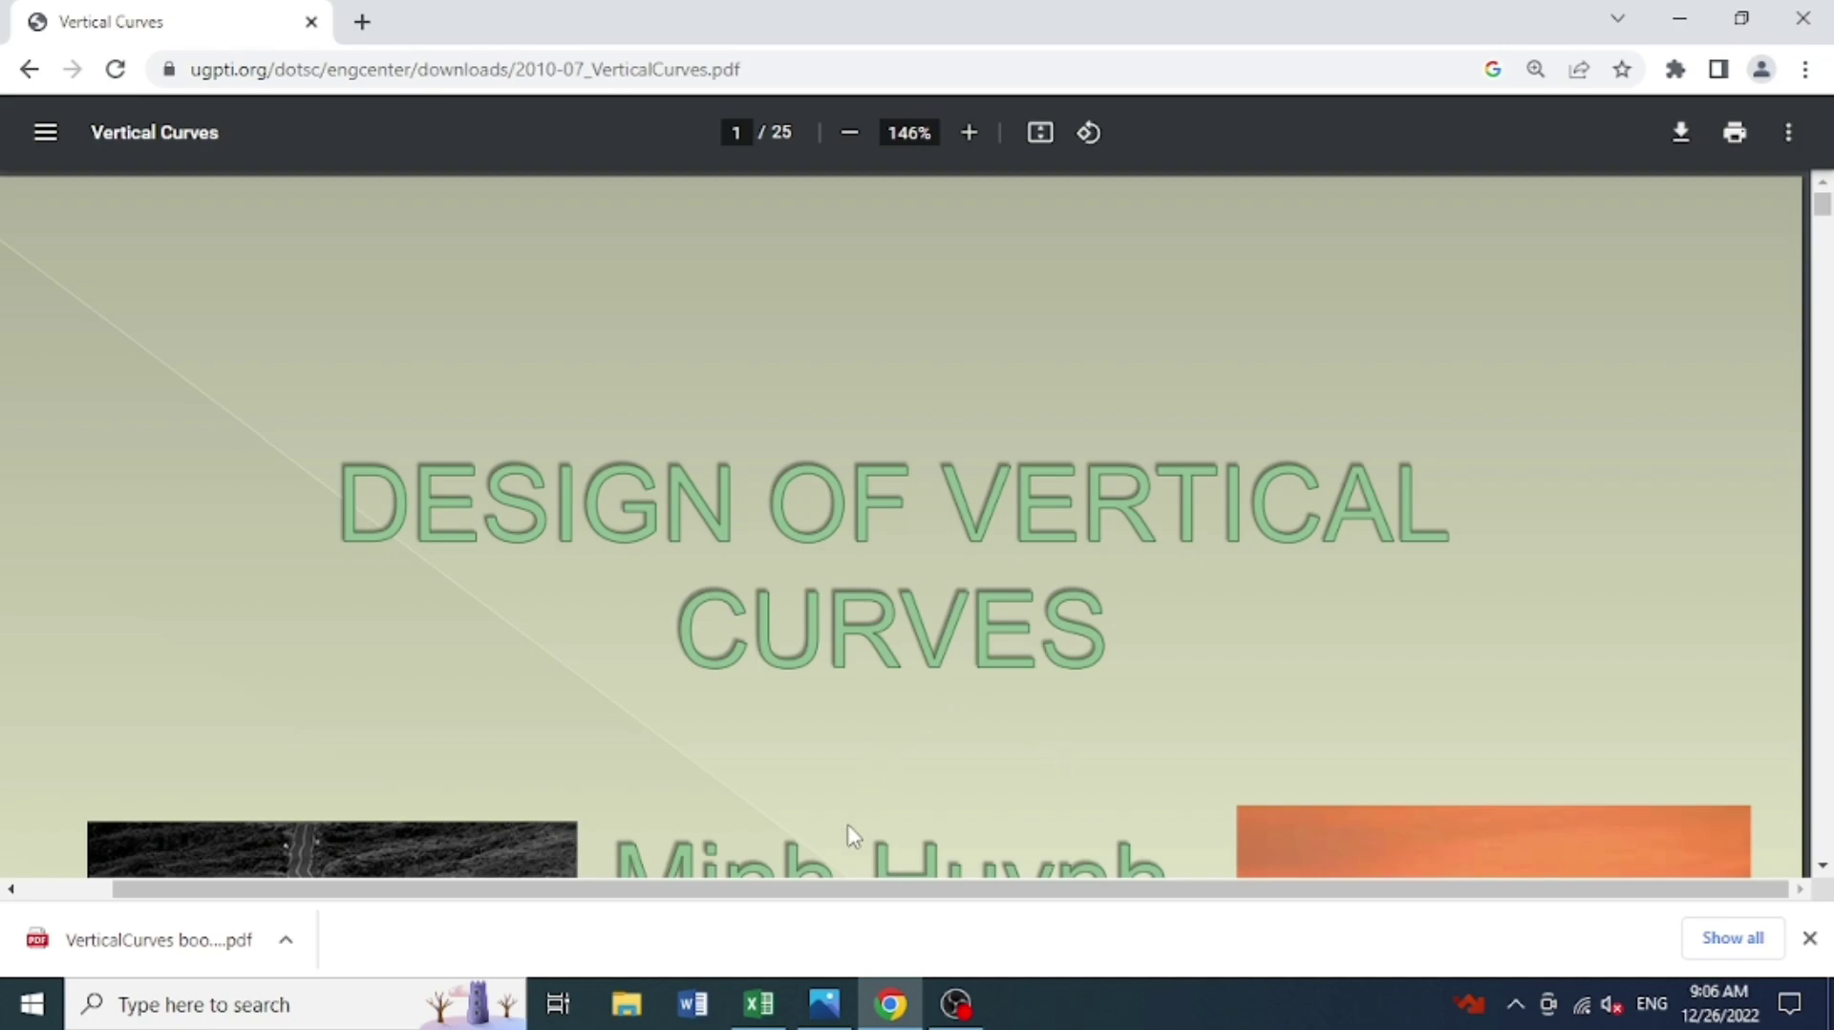
Bring the crest curve sight-distance diagram image in Photos to the front.
left_click(828, 1011)
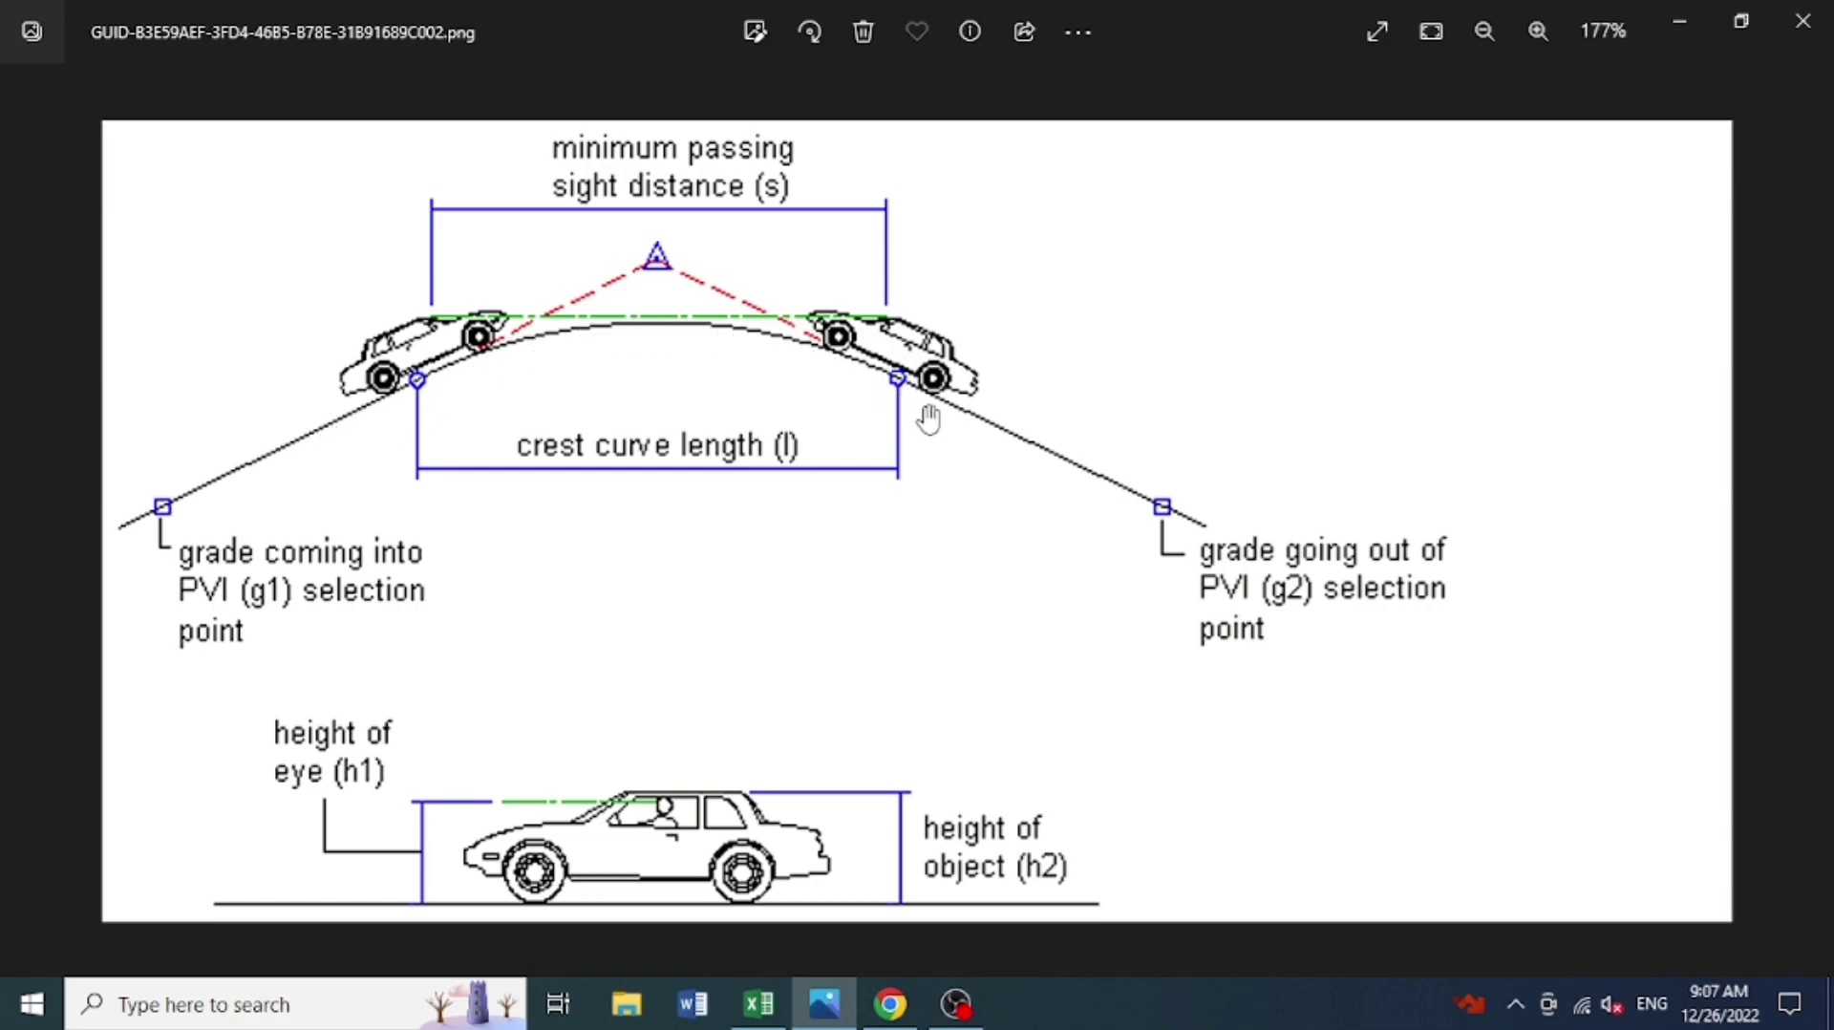
Return to the 'Design of Vertical Curves' PDF in Chrome after reviewing the diagram.
left_click(893, 1013)
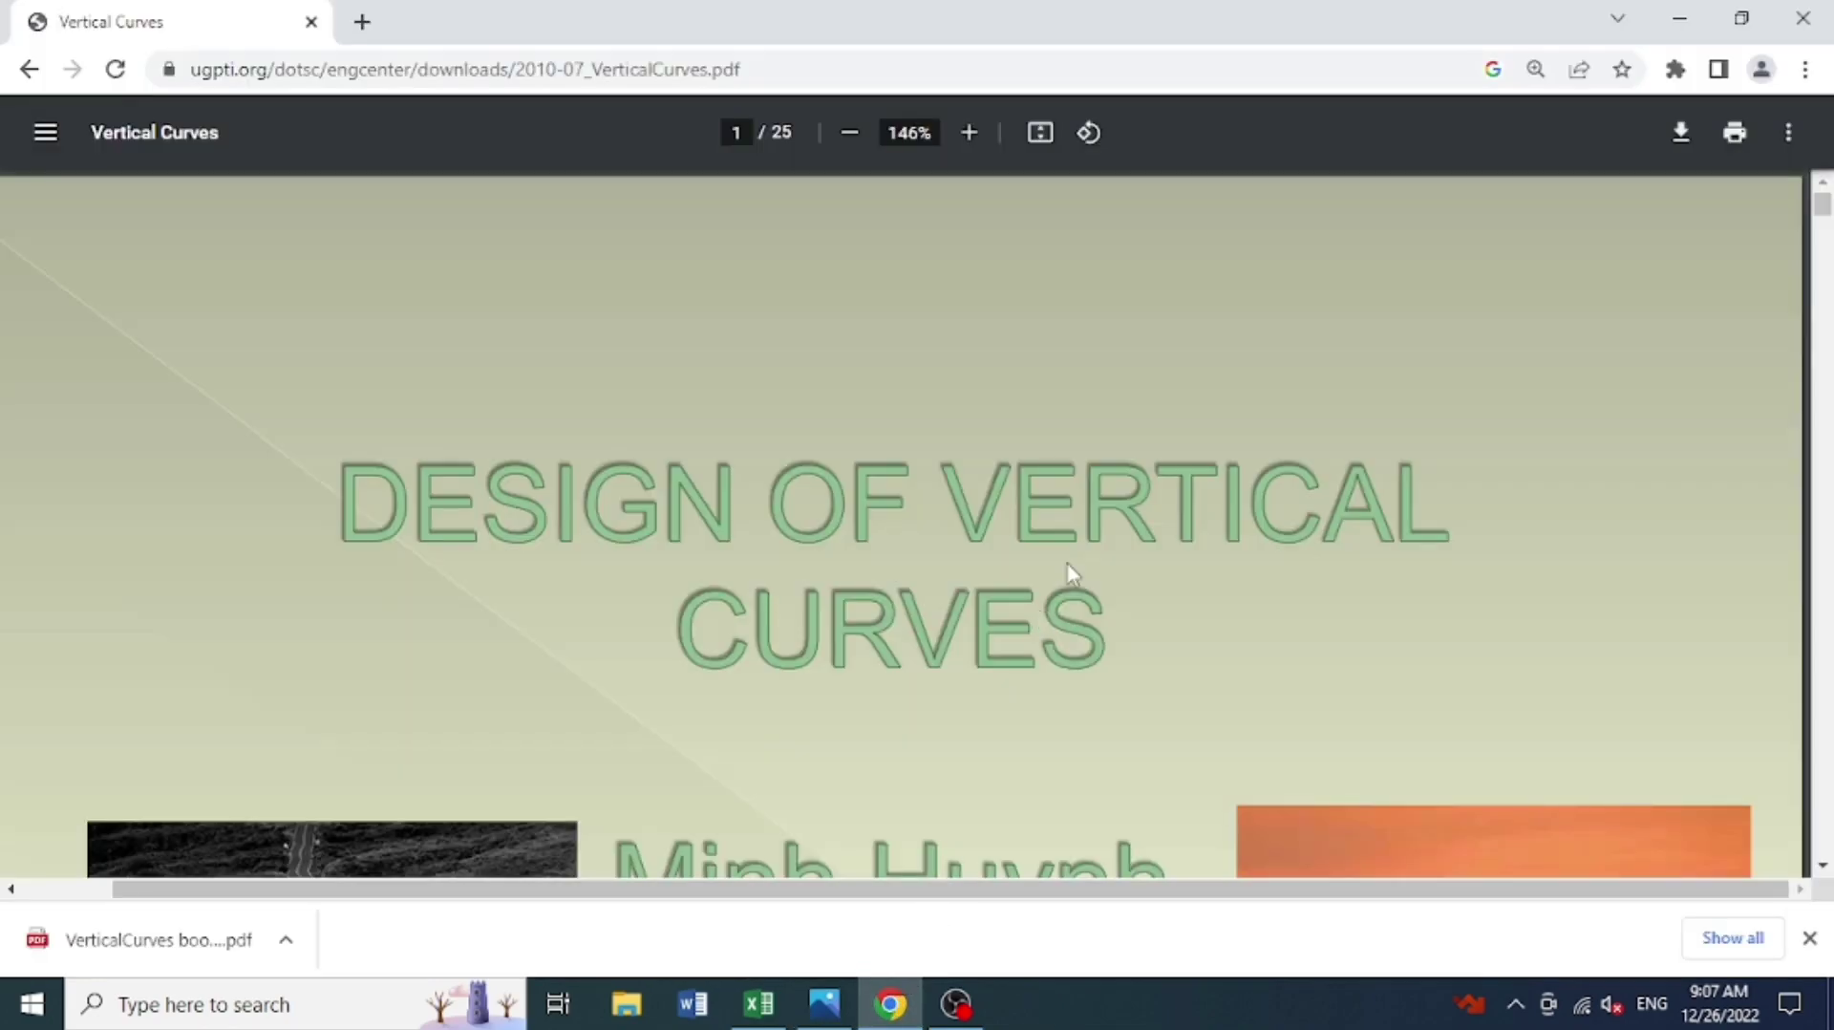
Scroll the PDF from page 1 to page 4, Types of Vertical Curves (crest and sag).
scroll(1138, 463, "down", 10)
scroll(1158, 470, "down", 5)
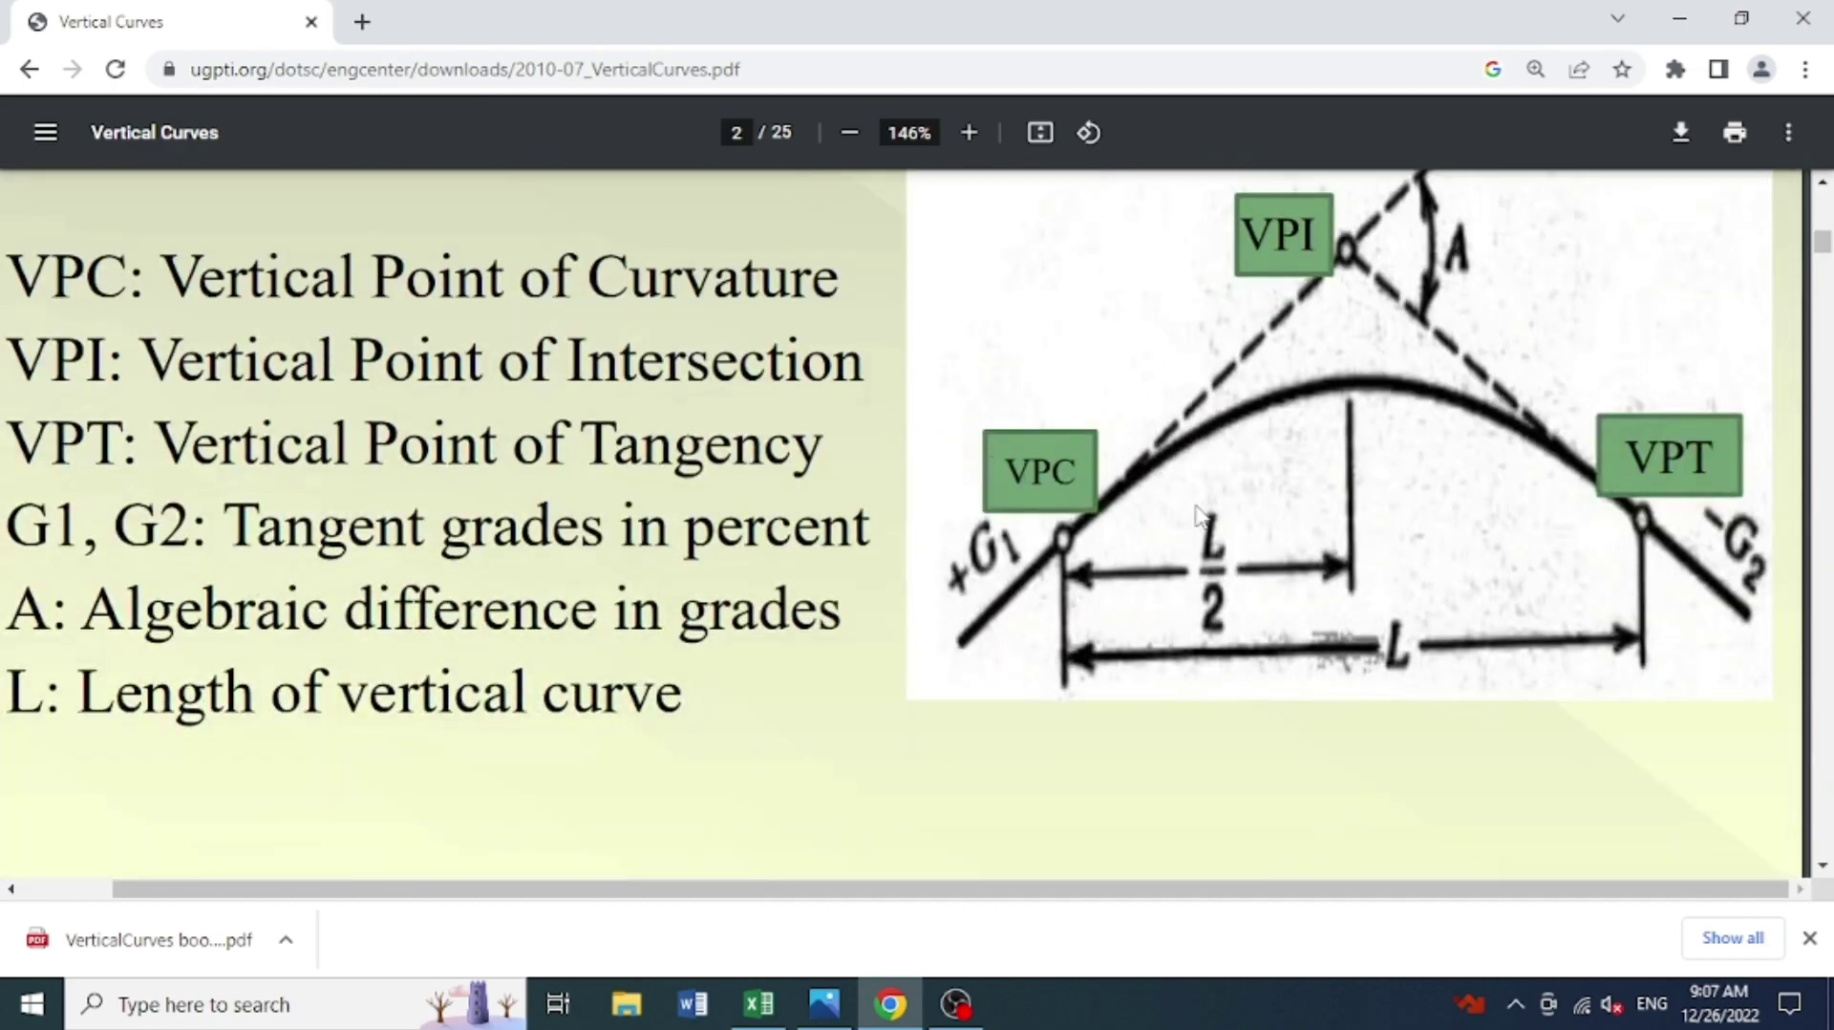
scroll(1412, 741, "up", 3)
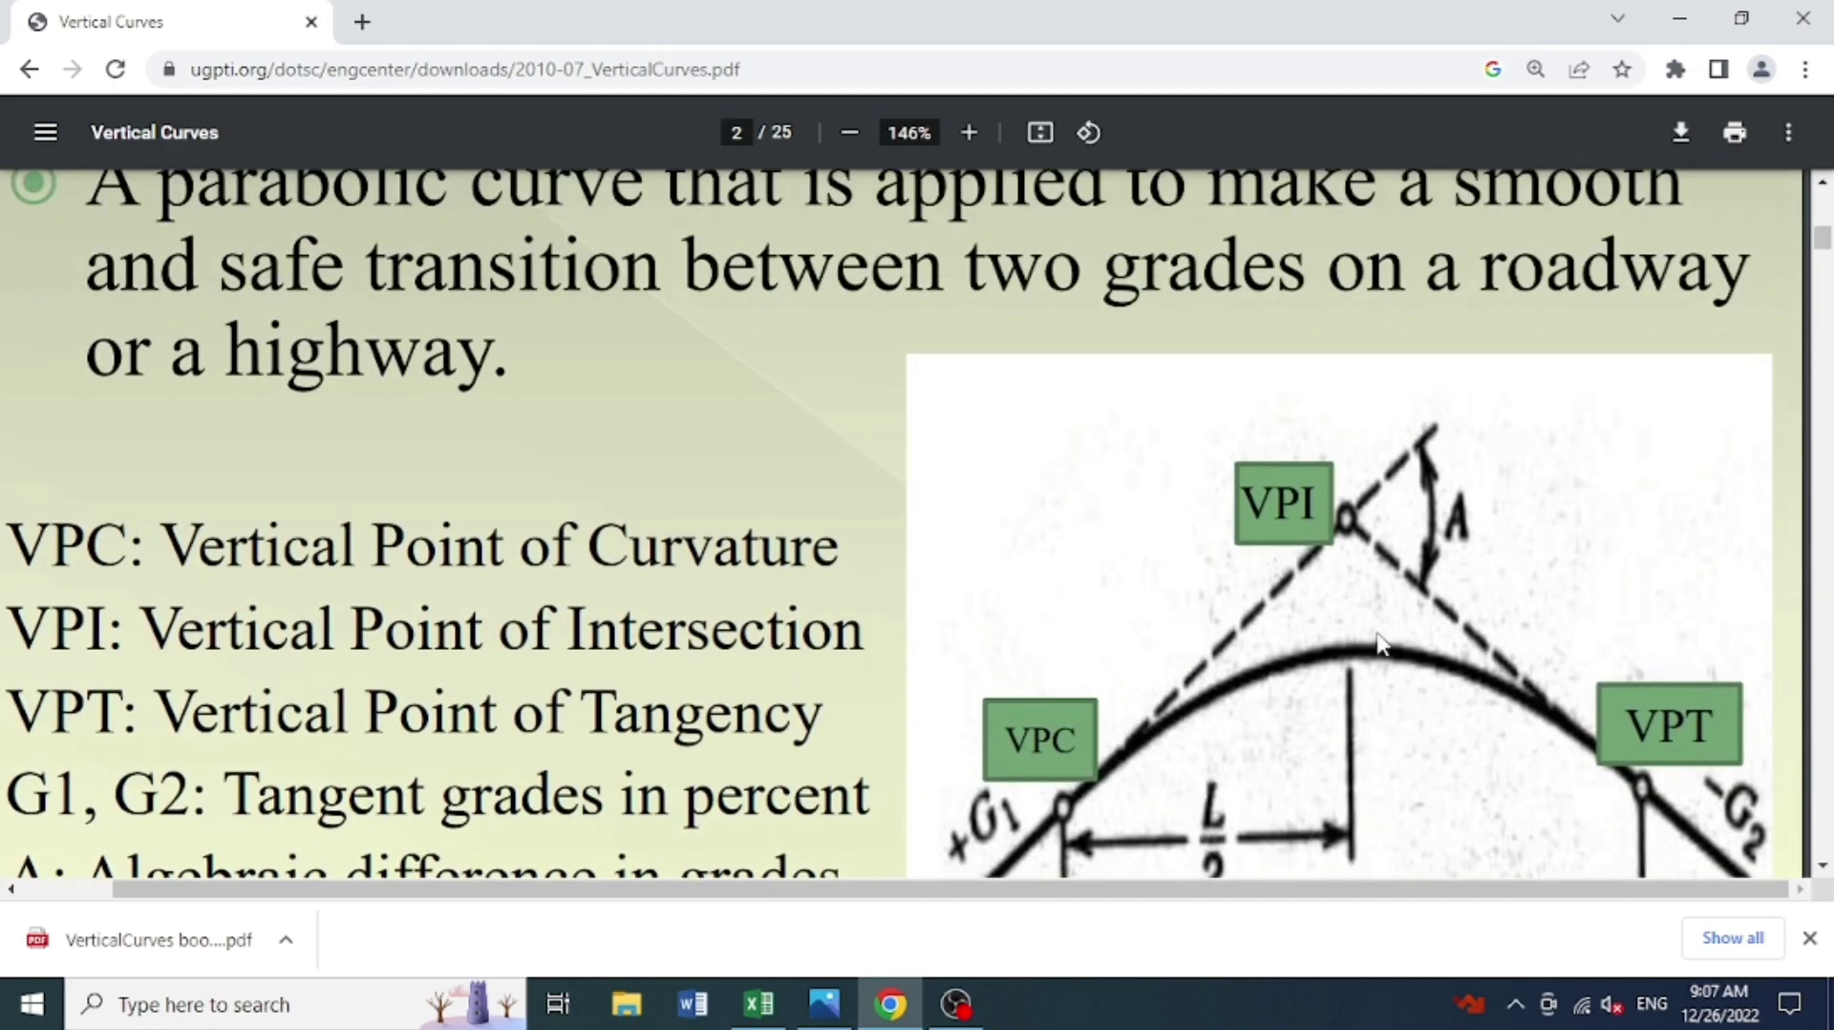
scroll(1382, 645, "down", 2)
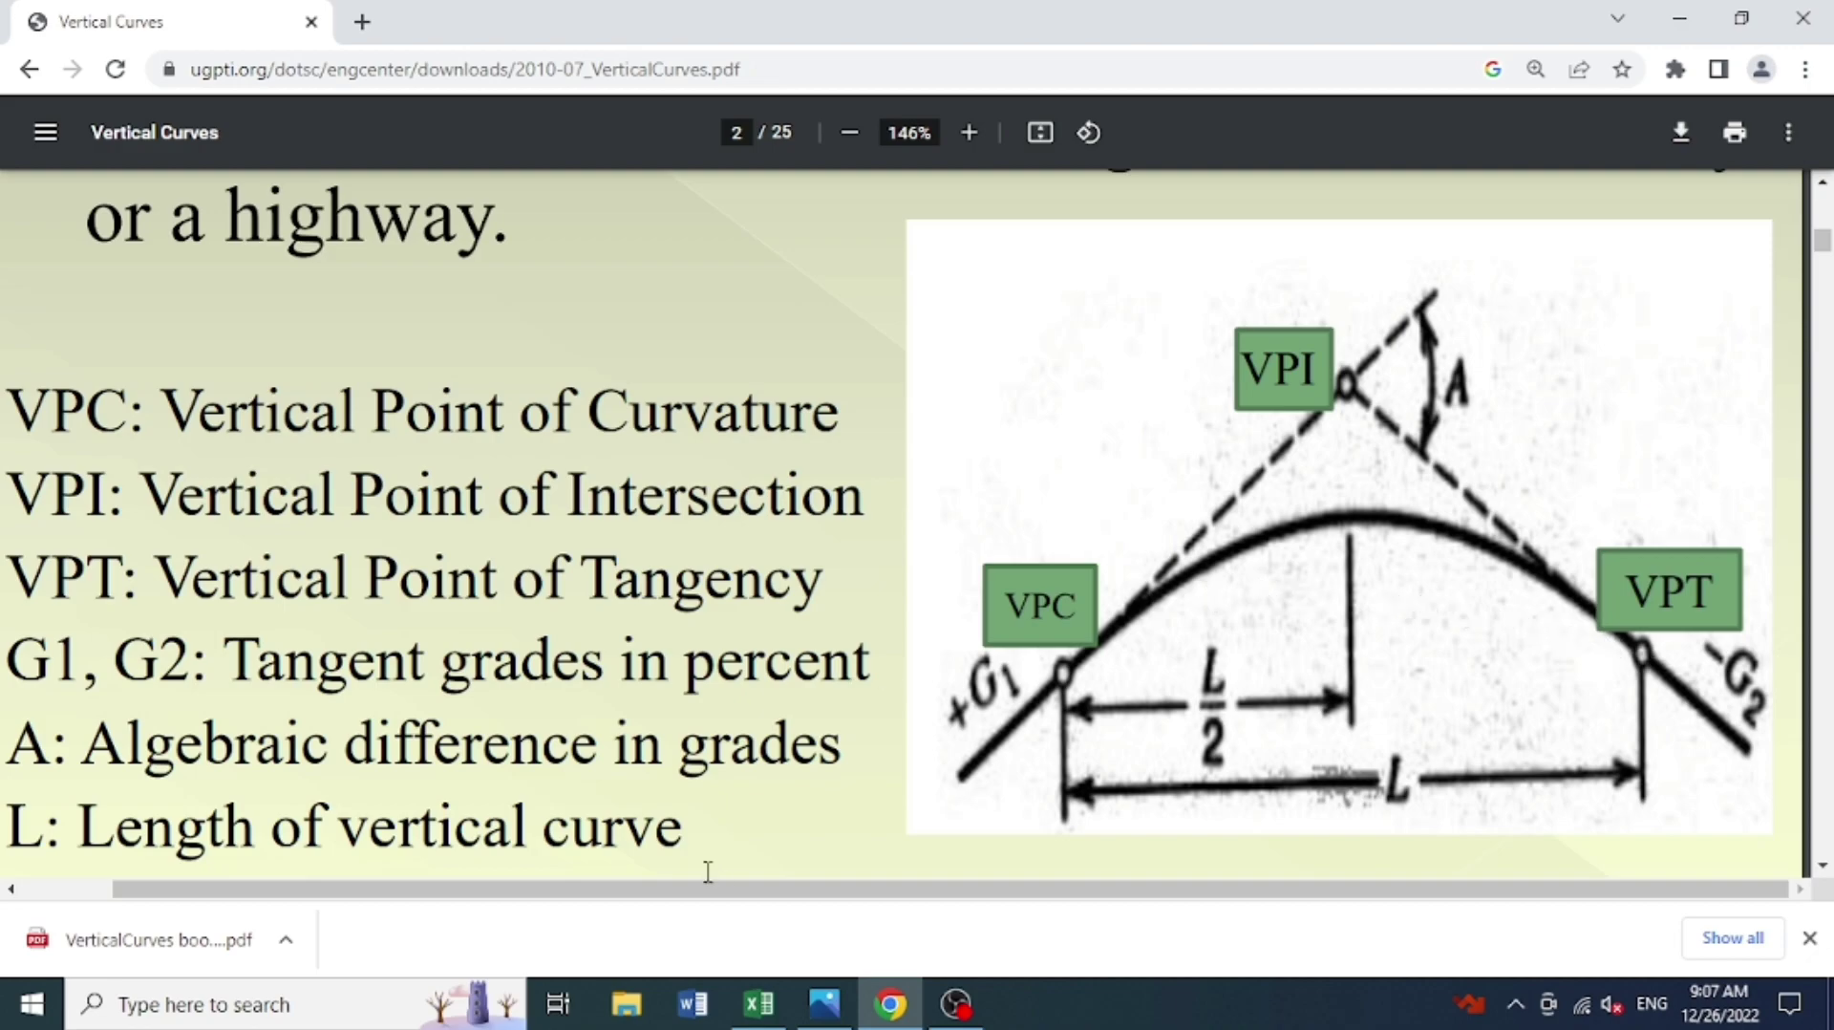
scroll(1052, 523, "down", 3)
scroll(1072, 540, "down", 6)
scroll(1072, 561, "down", 1)
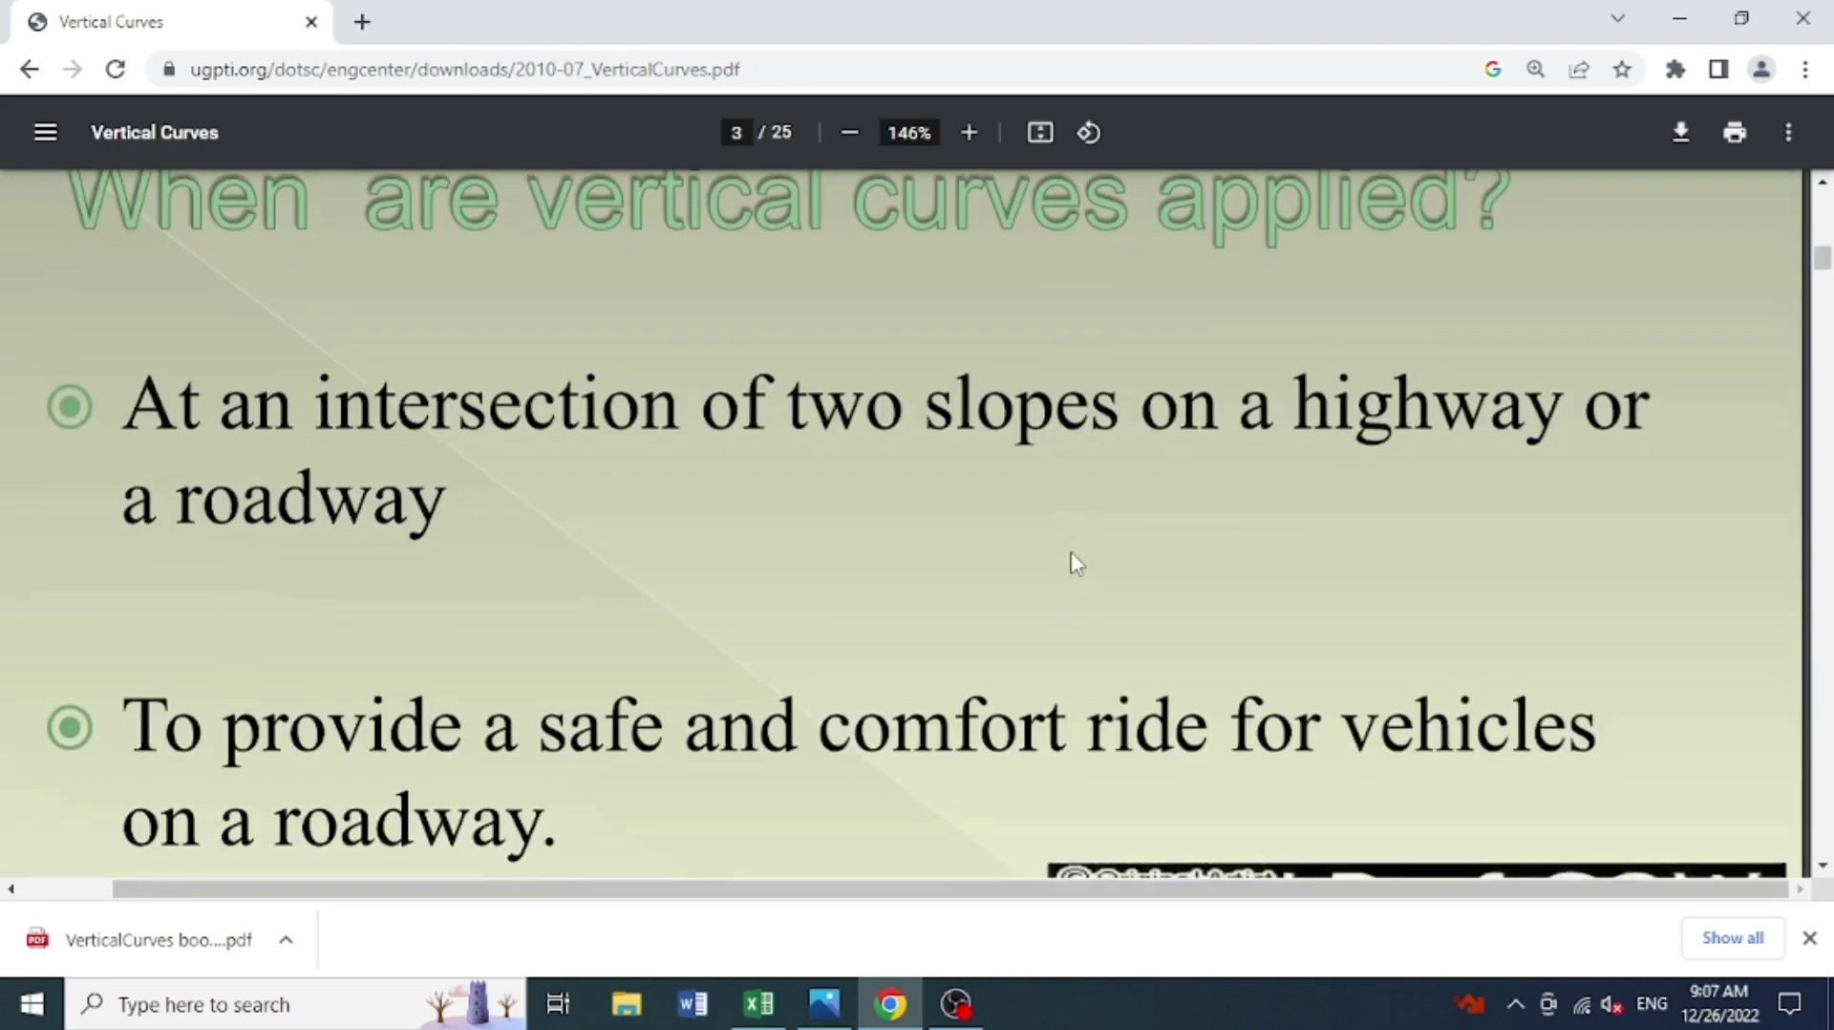
scroll(1070, 552, "down", 7)
scroll(1070, 554, "down", 6)
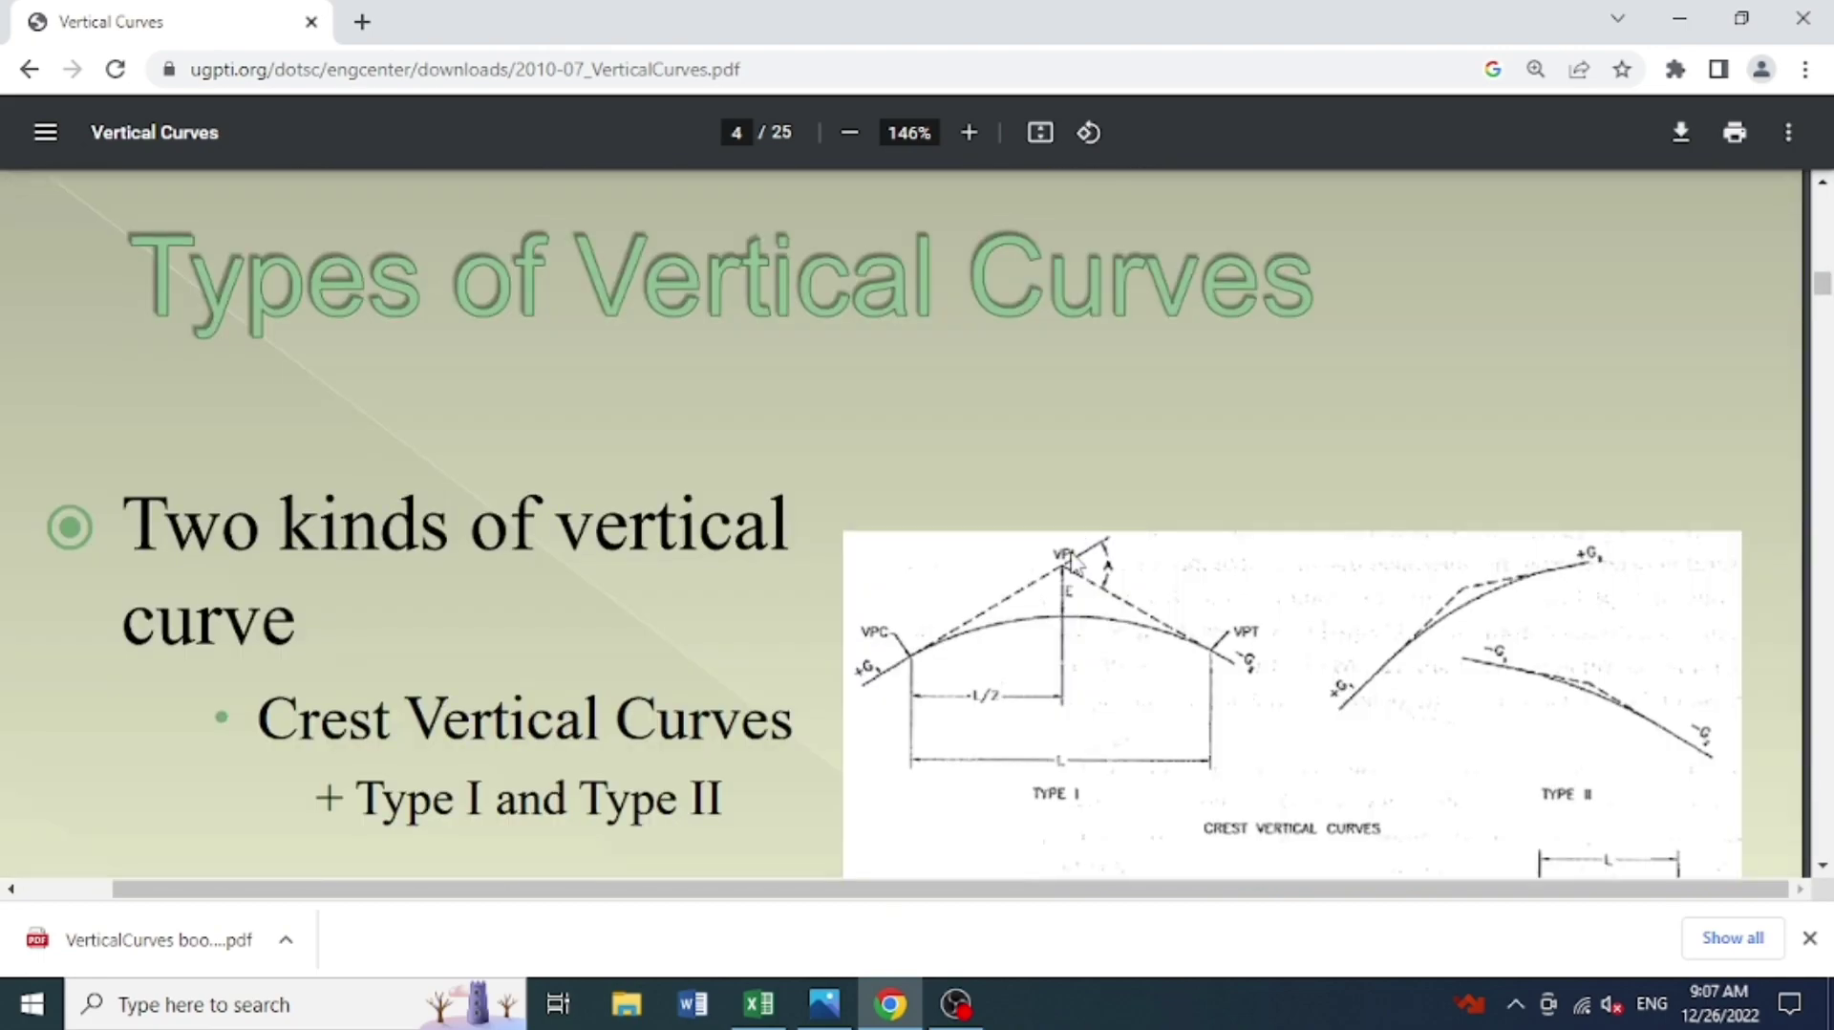
scroll(1072, 561, "down", 1)
scroll(1072, 563, "up", 1)
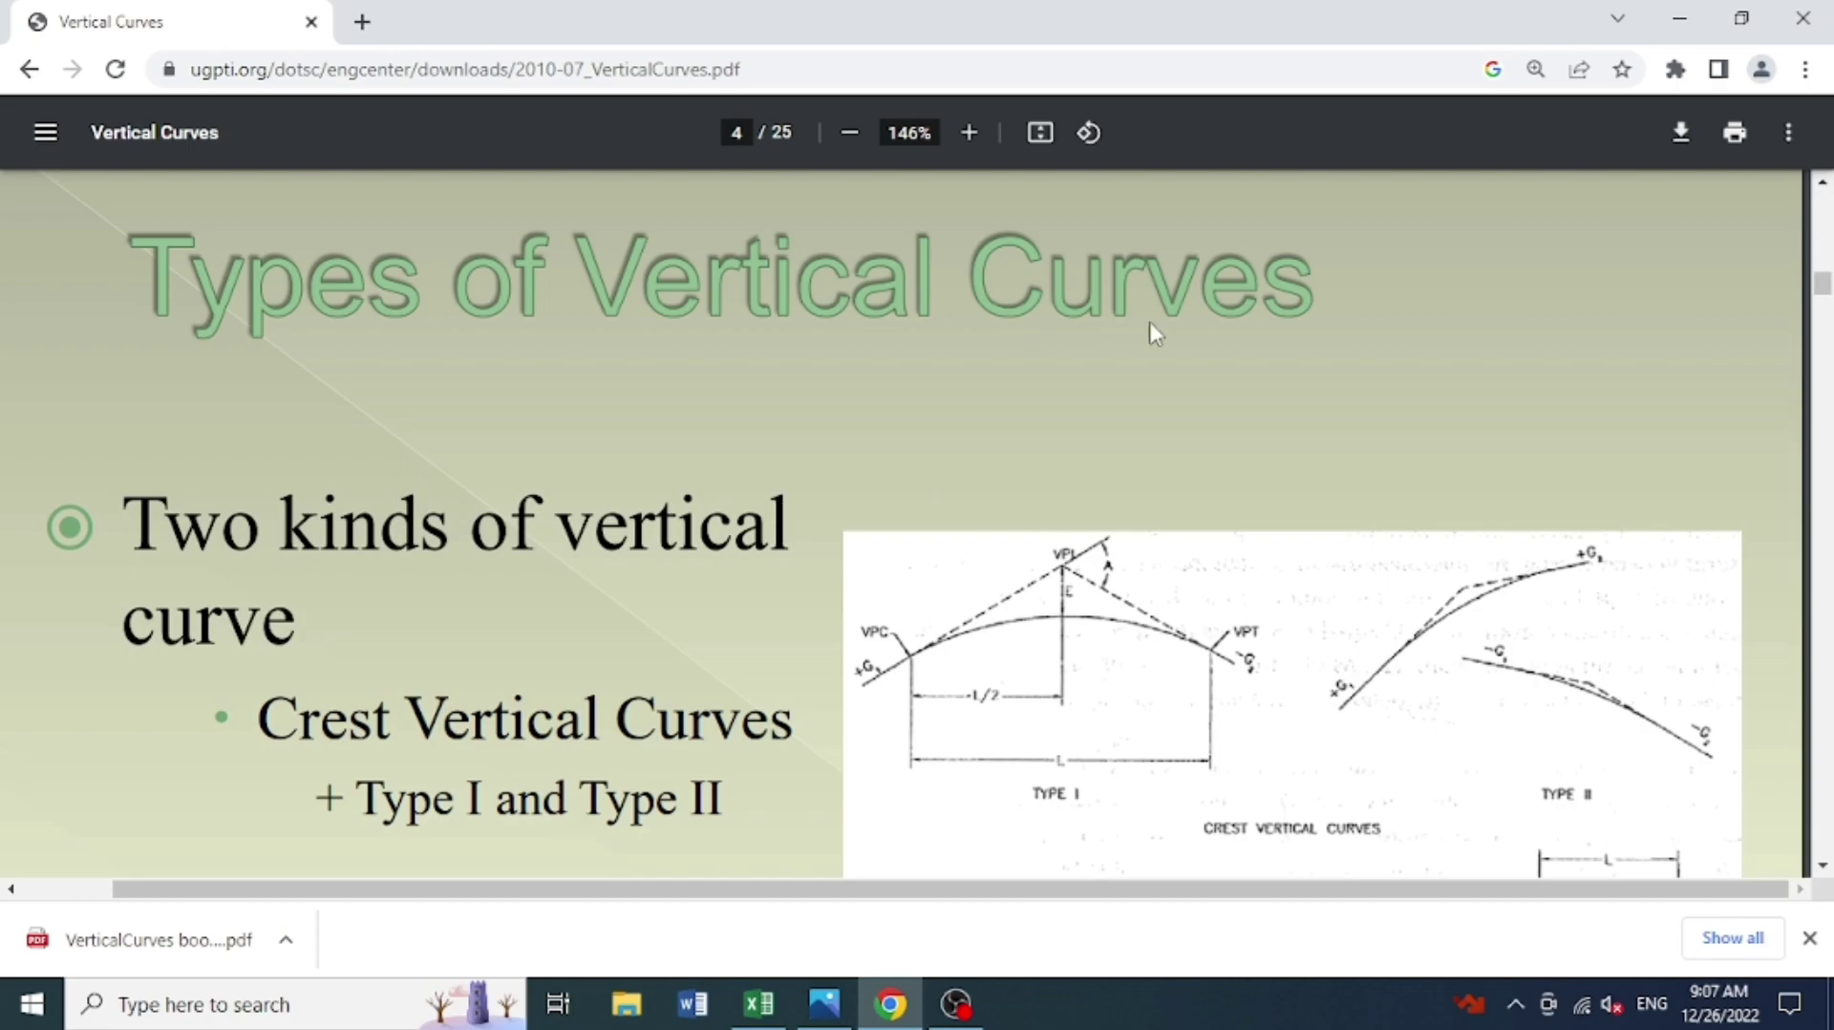
scroll(535, 597, "down", 2)
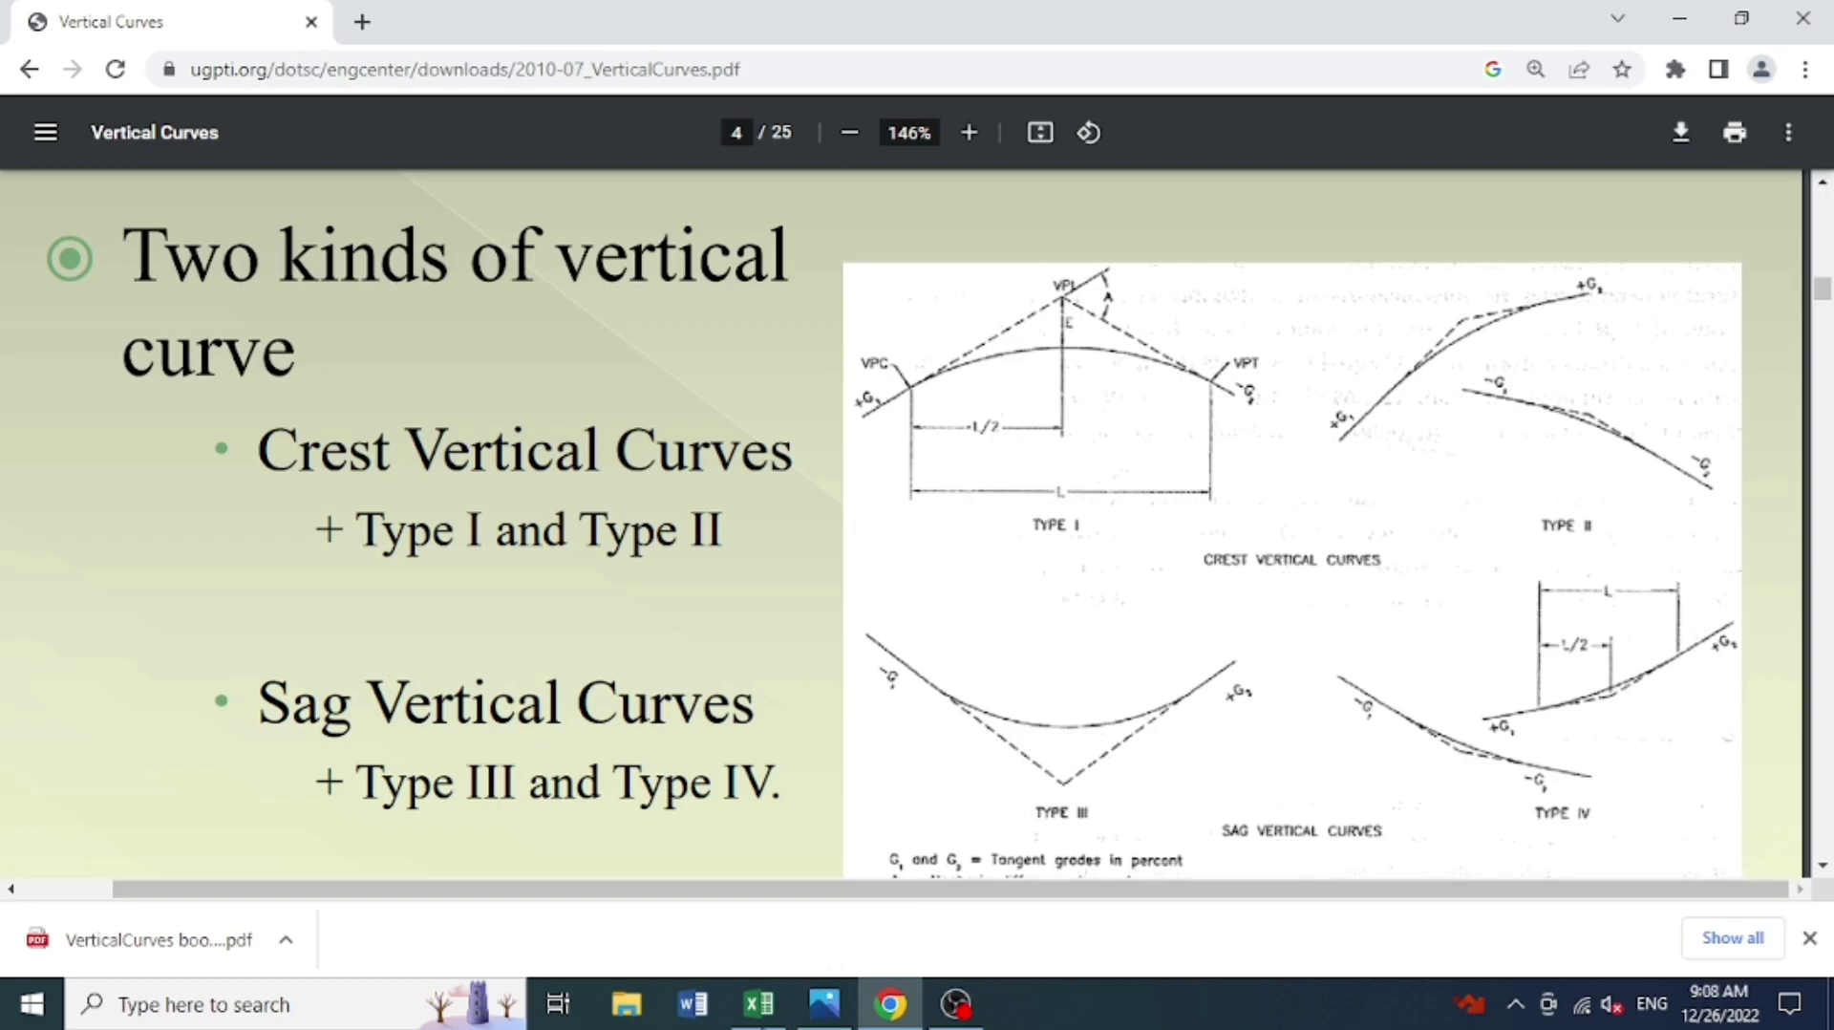
Check the PVI chainage 0+299 in cell B9 against the PDF.
left_click(769, 1019)
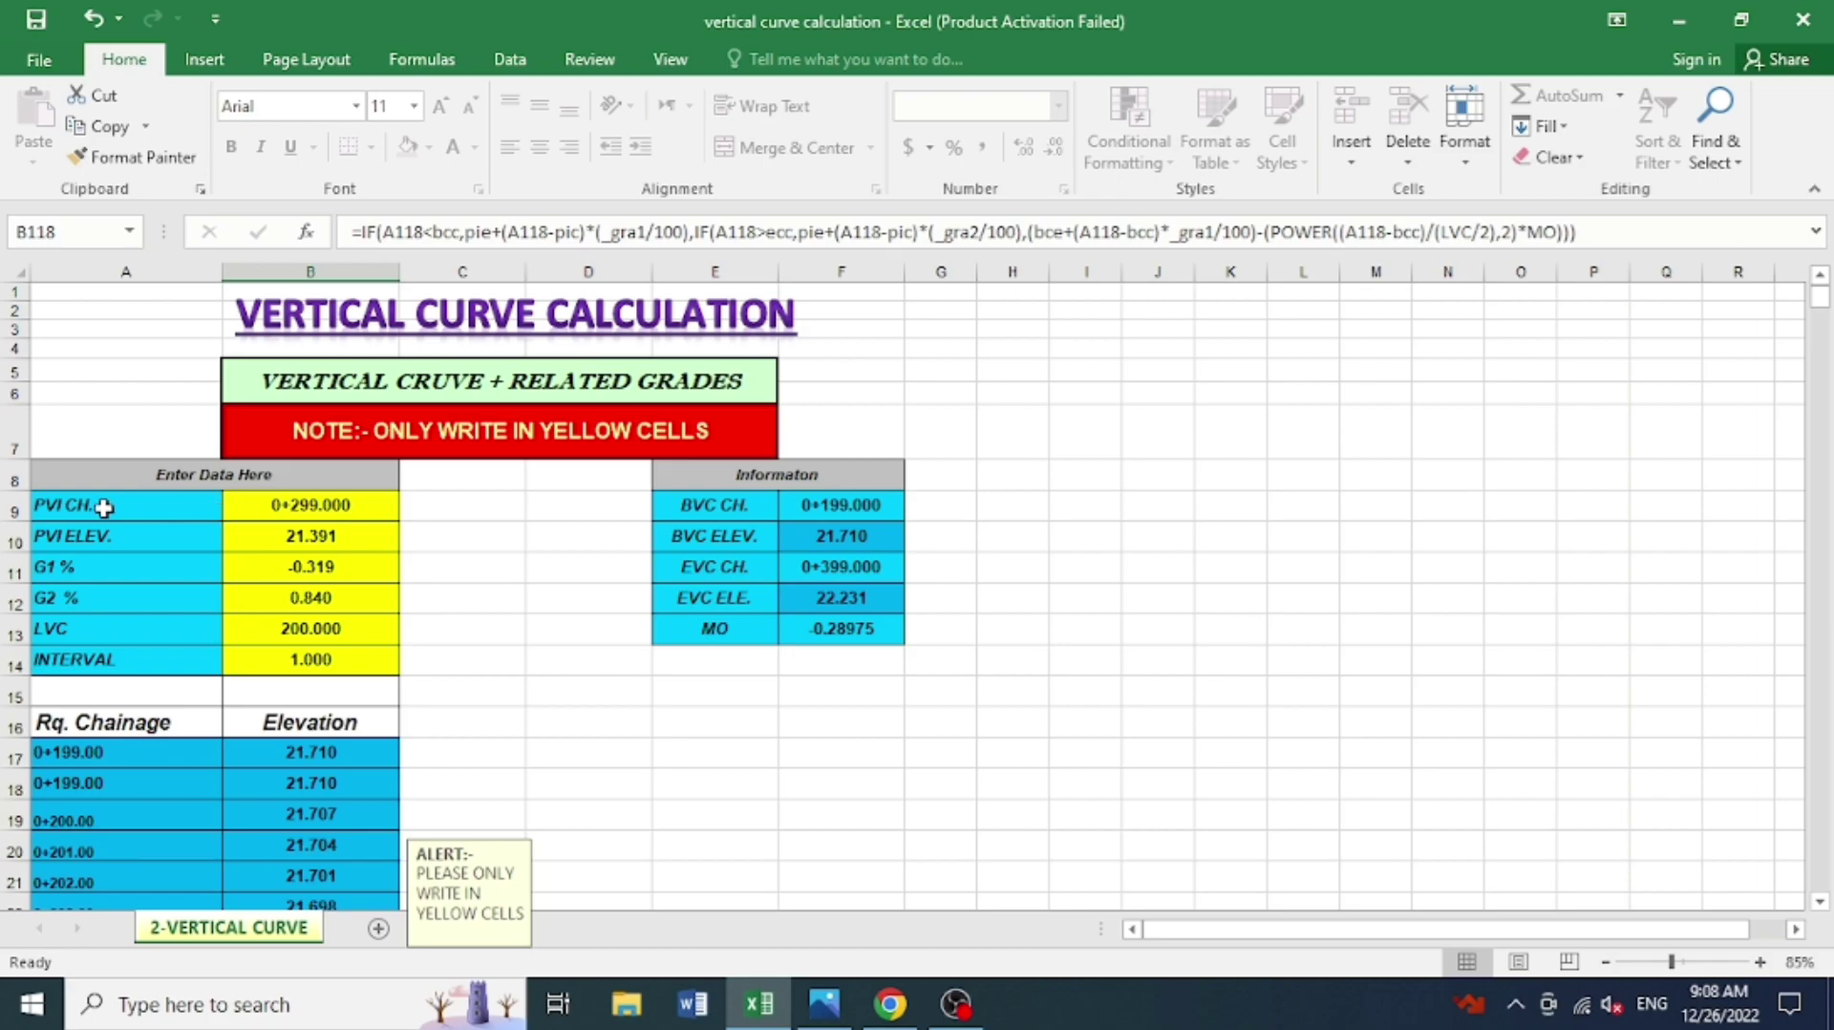
left_click(275, 506)
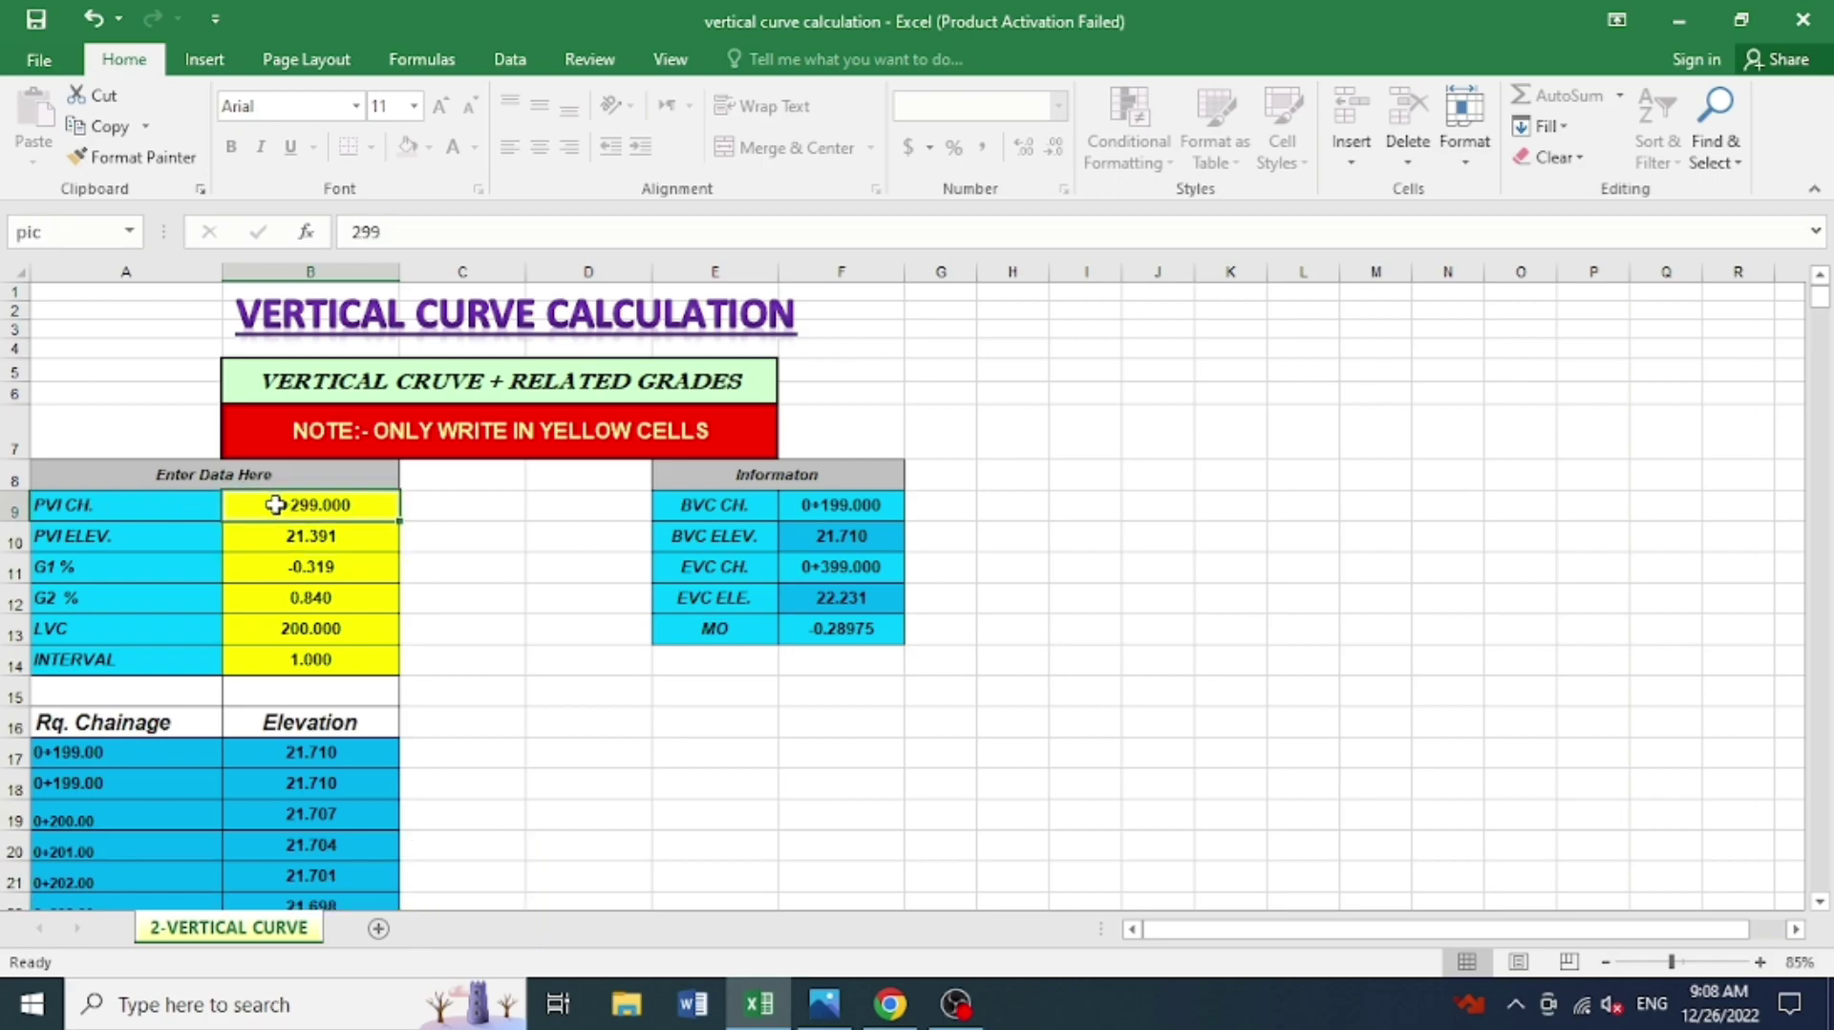
left_click(891, 1004)
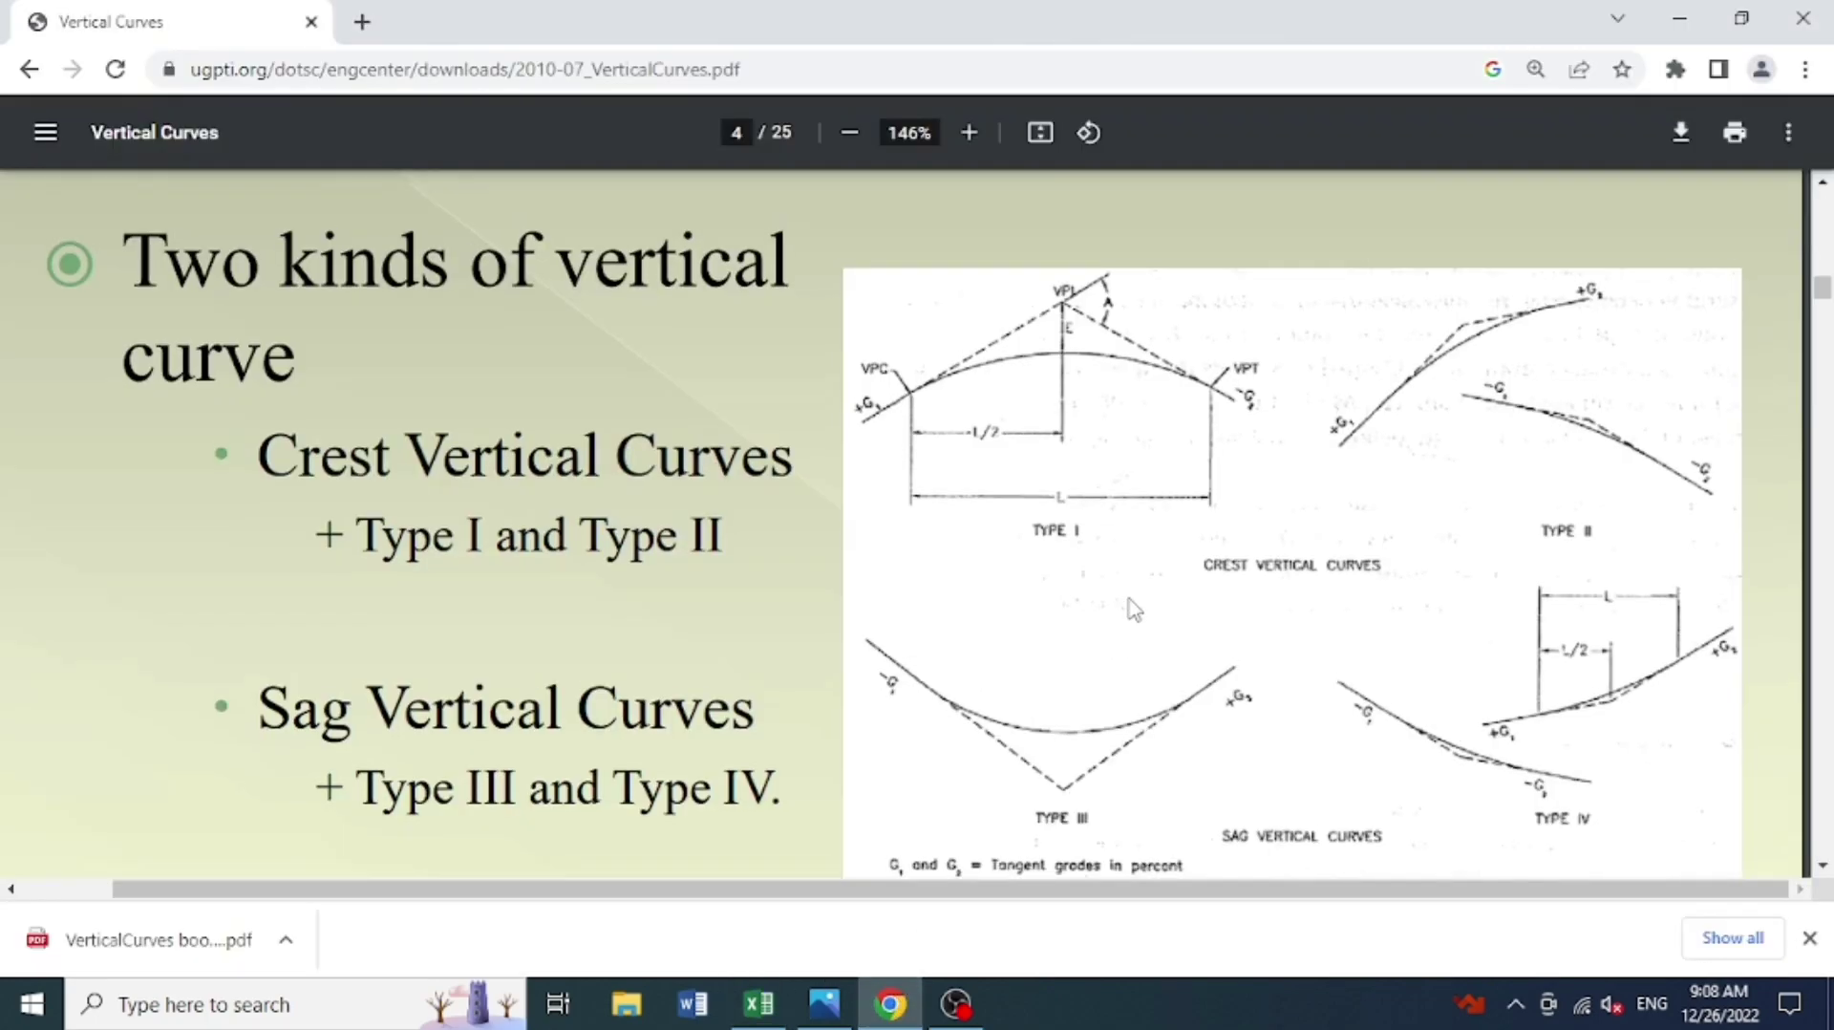
scroll(1132, 600, "up", 5)
scroll(1133, 600, "up", 5)
scroll(1137, 599, "up", 5)
scroll(1146, 597, "up", 2)
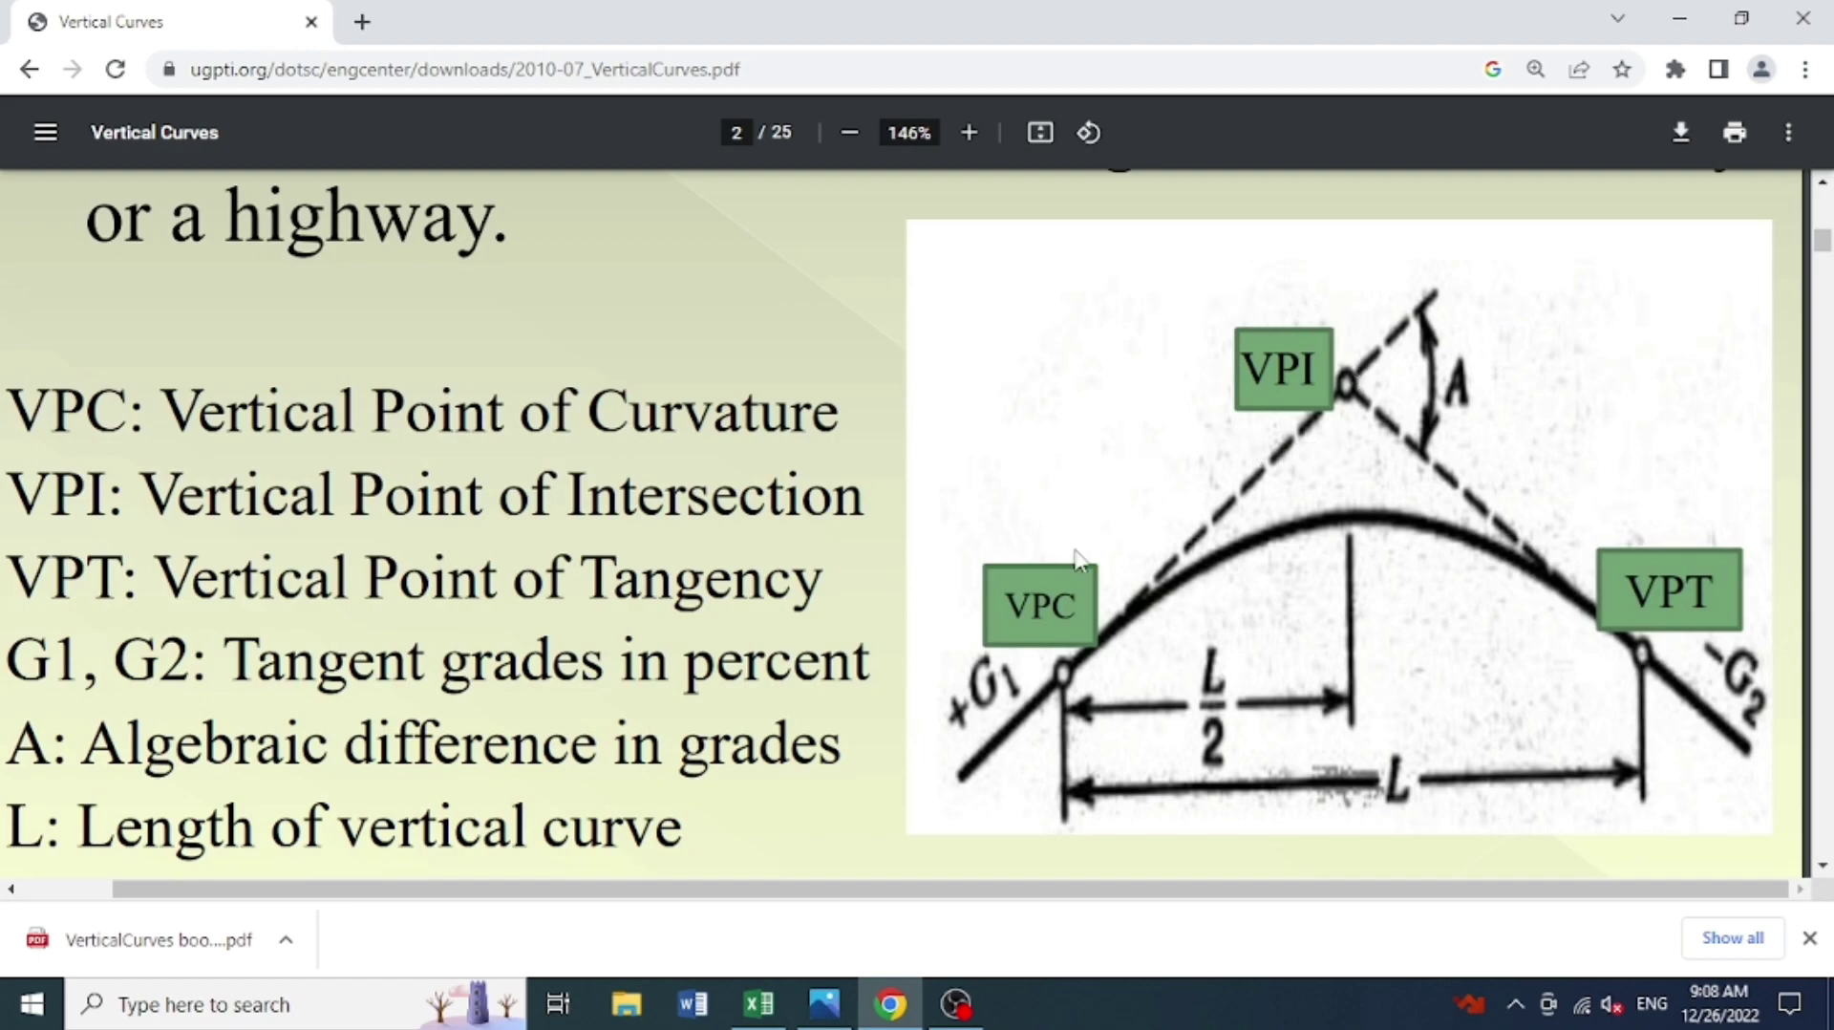
Check the PVI elevation 21.391 in cell B10, comparing it with the PDF's curve diagram.
left_click(762, 1010)
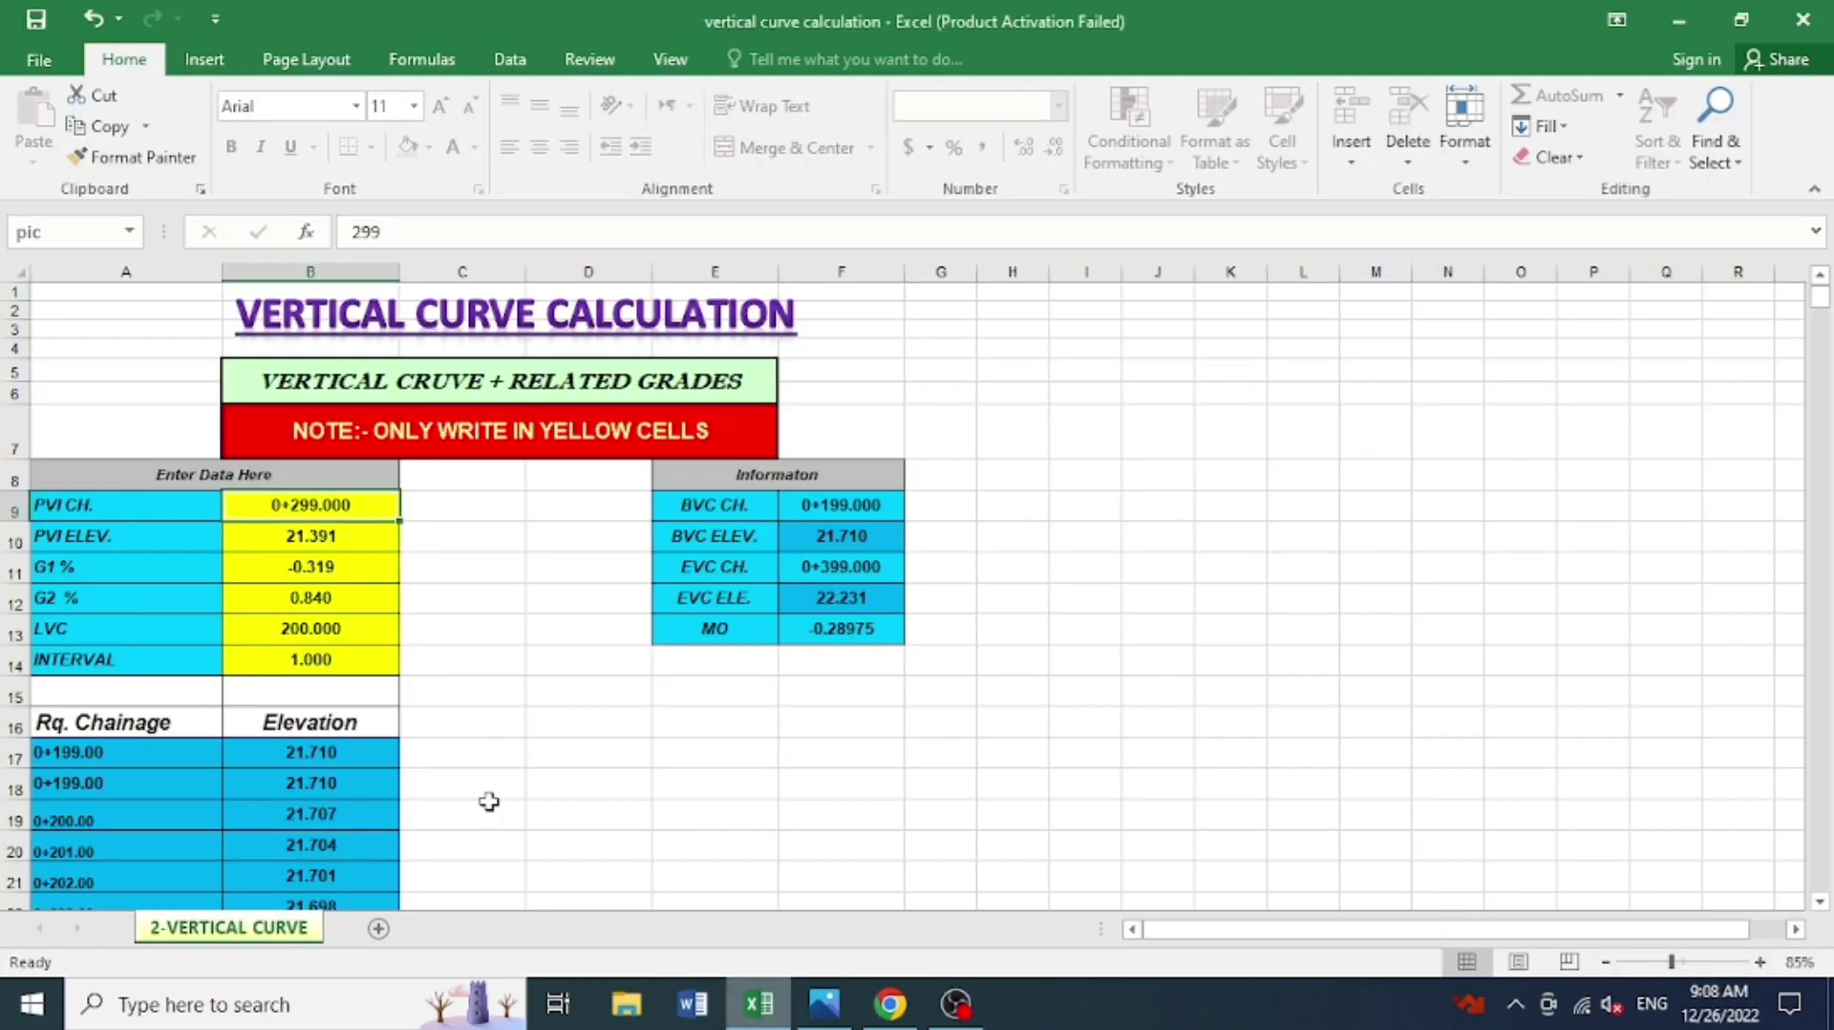
left_click(299, 535)
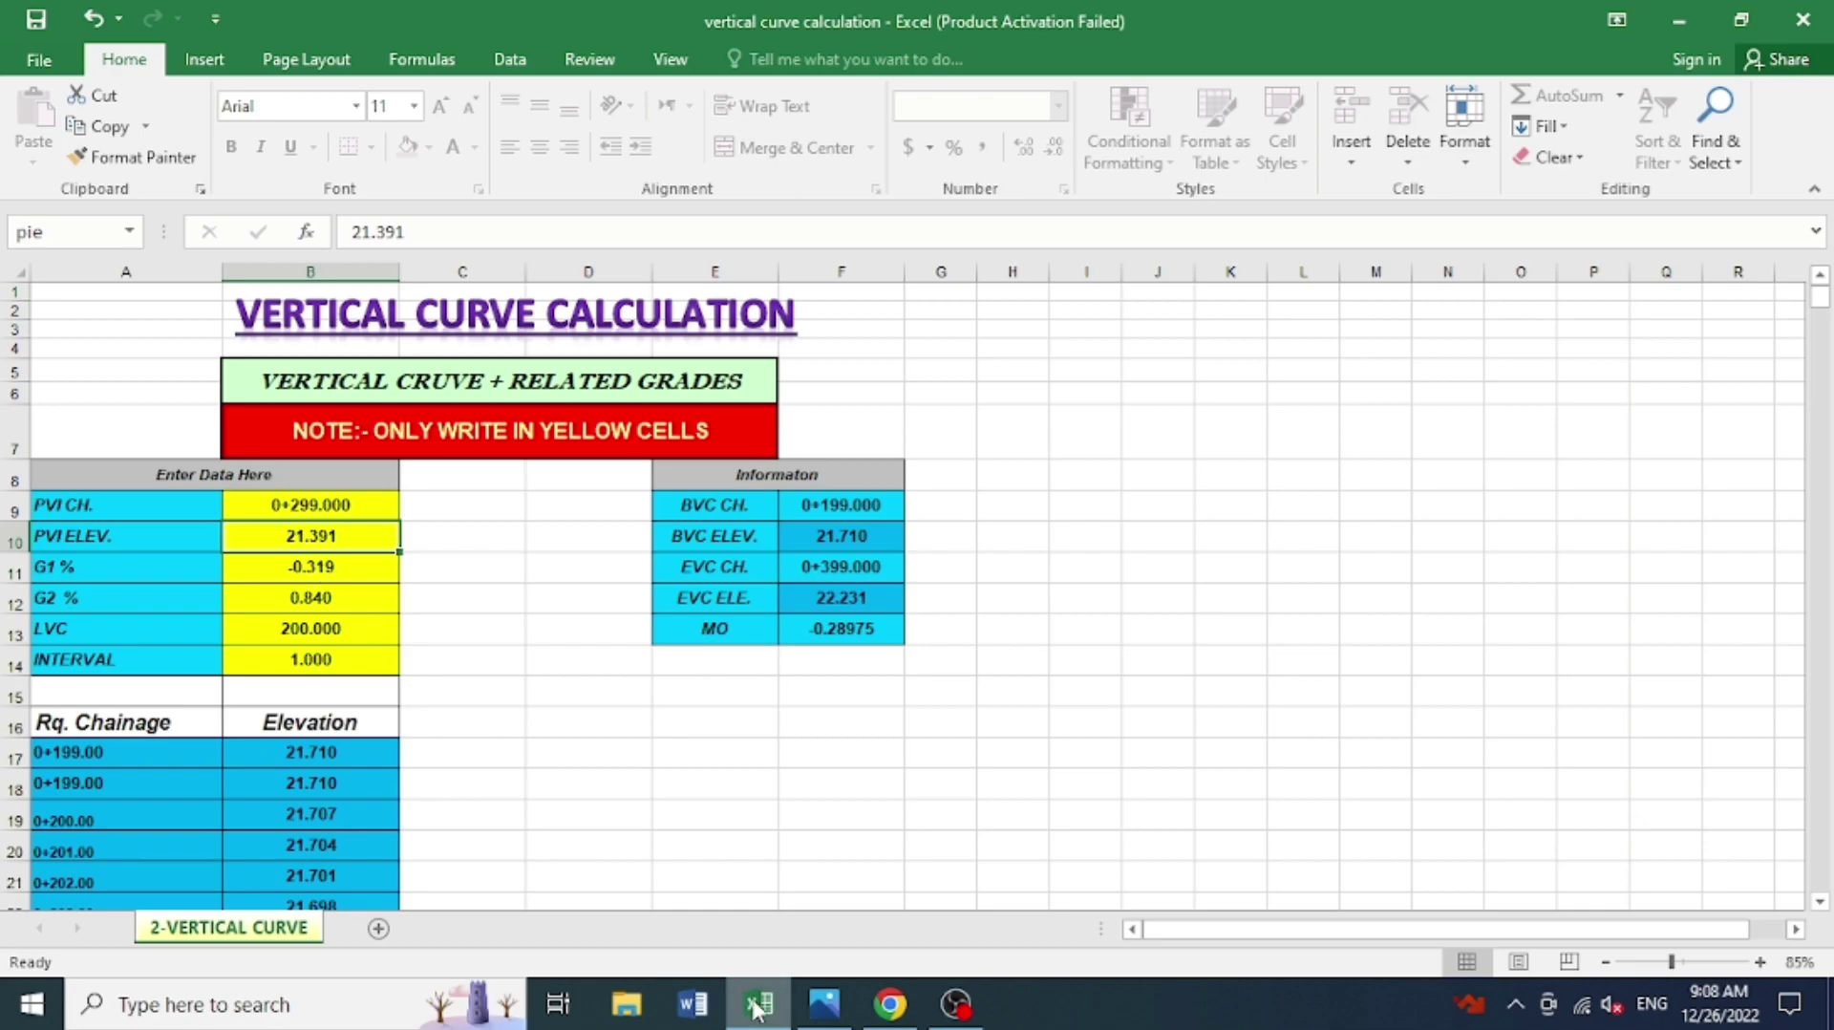
left_click(890, 1004)
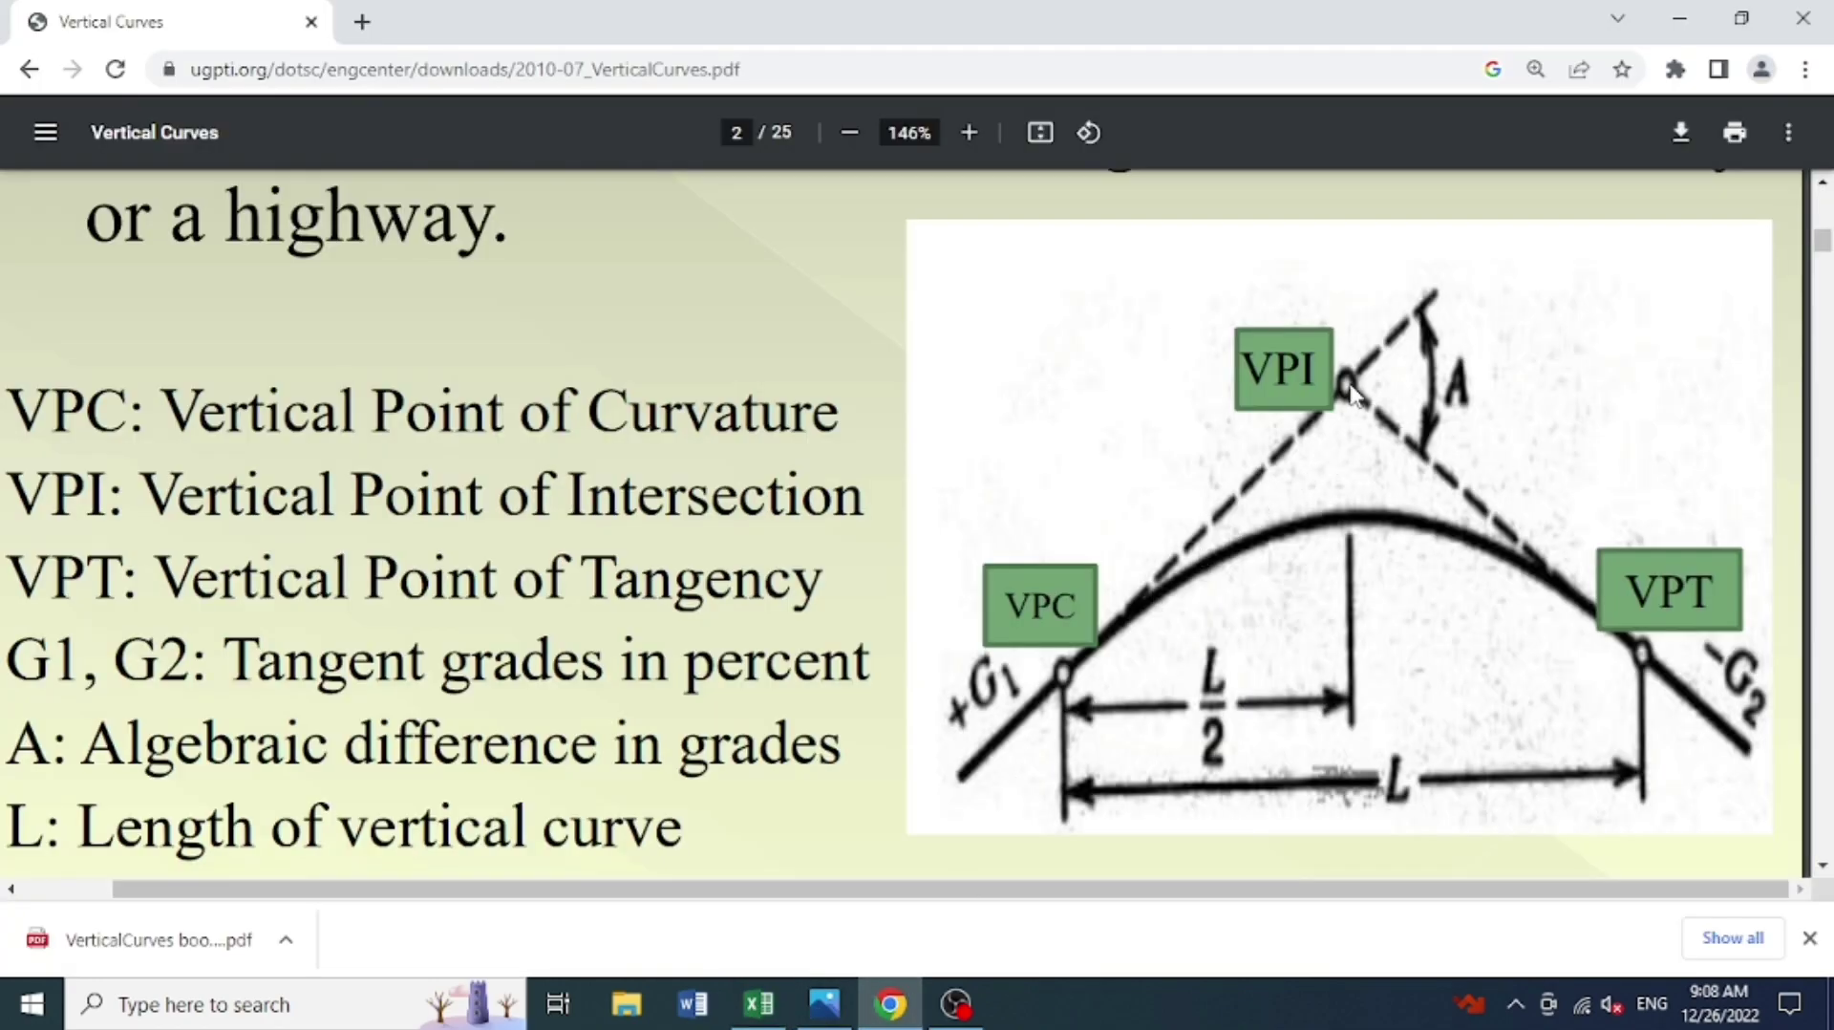
left_click(759, 1003)
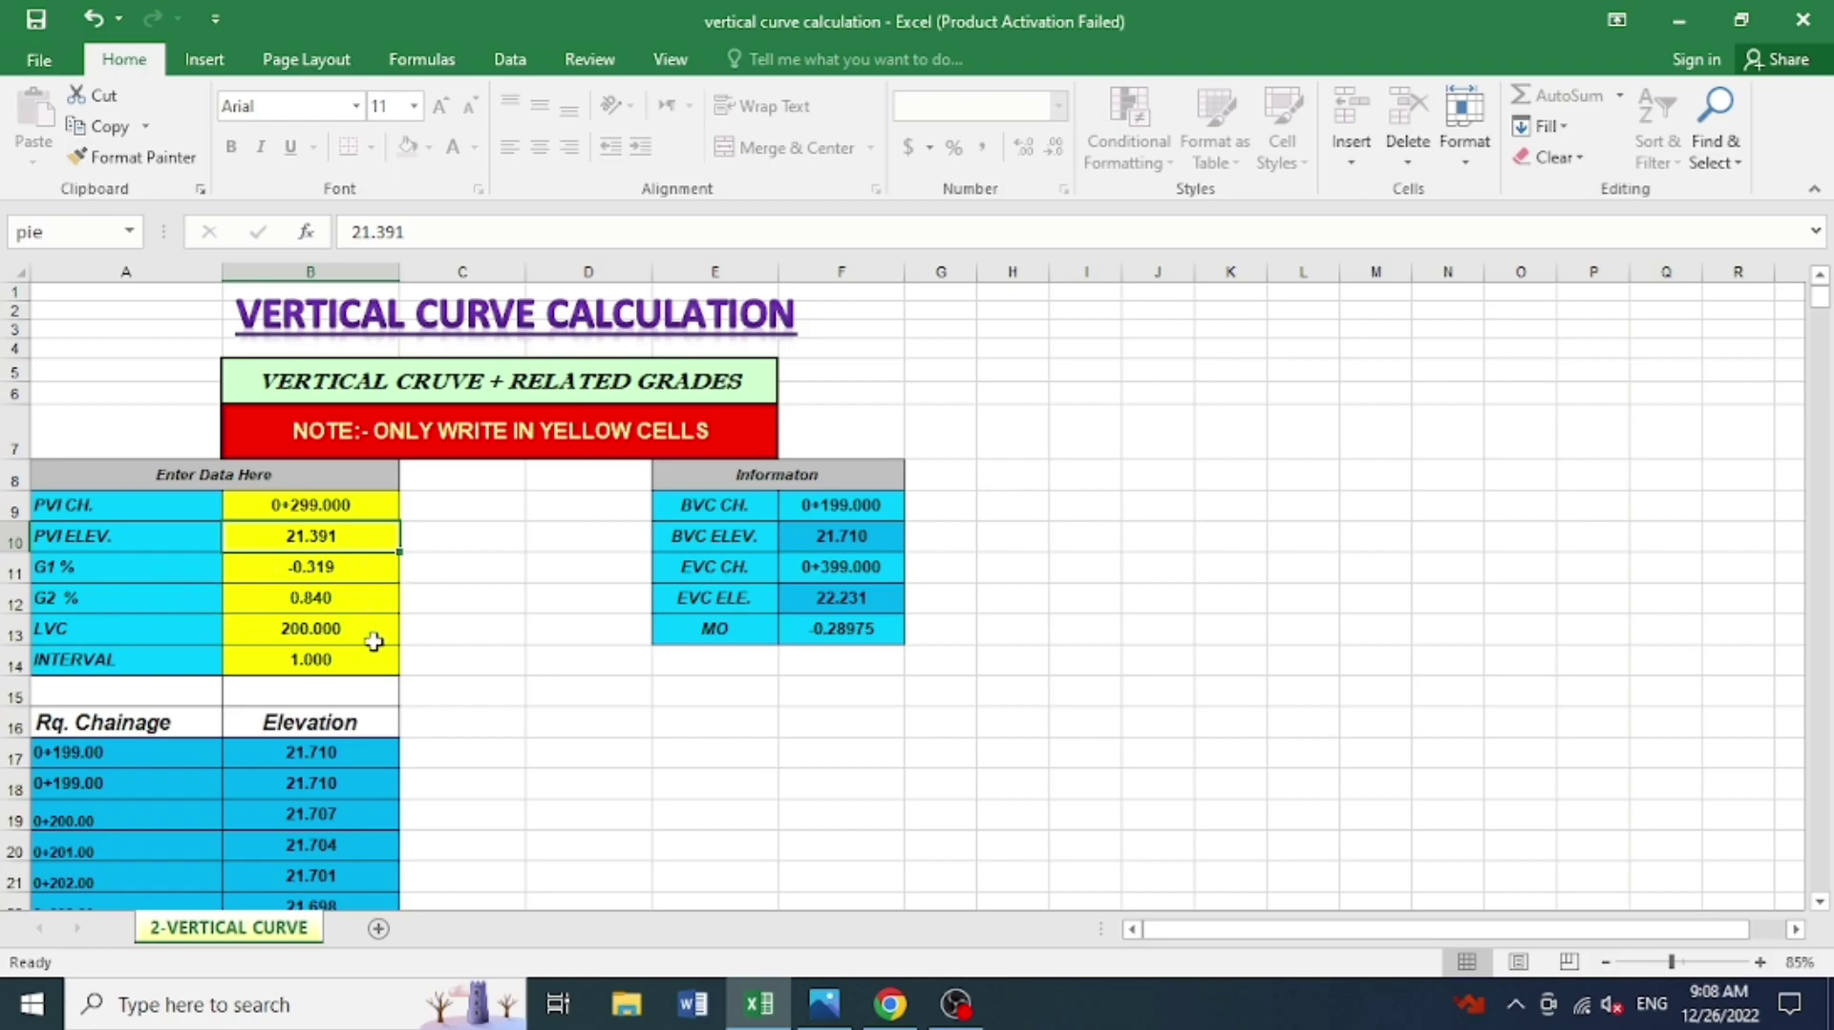
mouse_move(765, 1008)
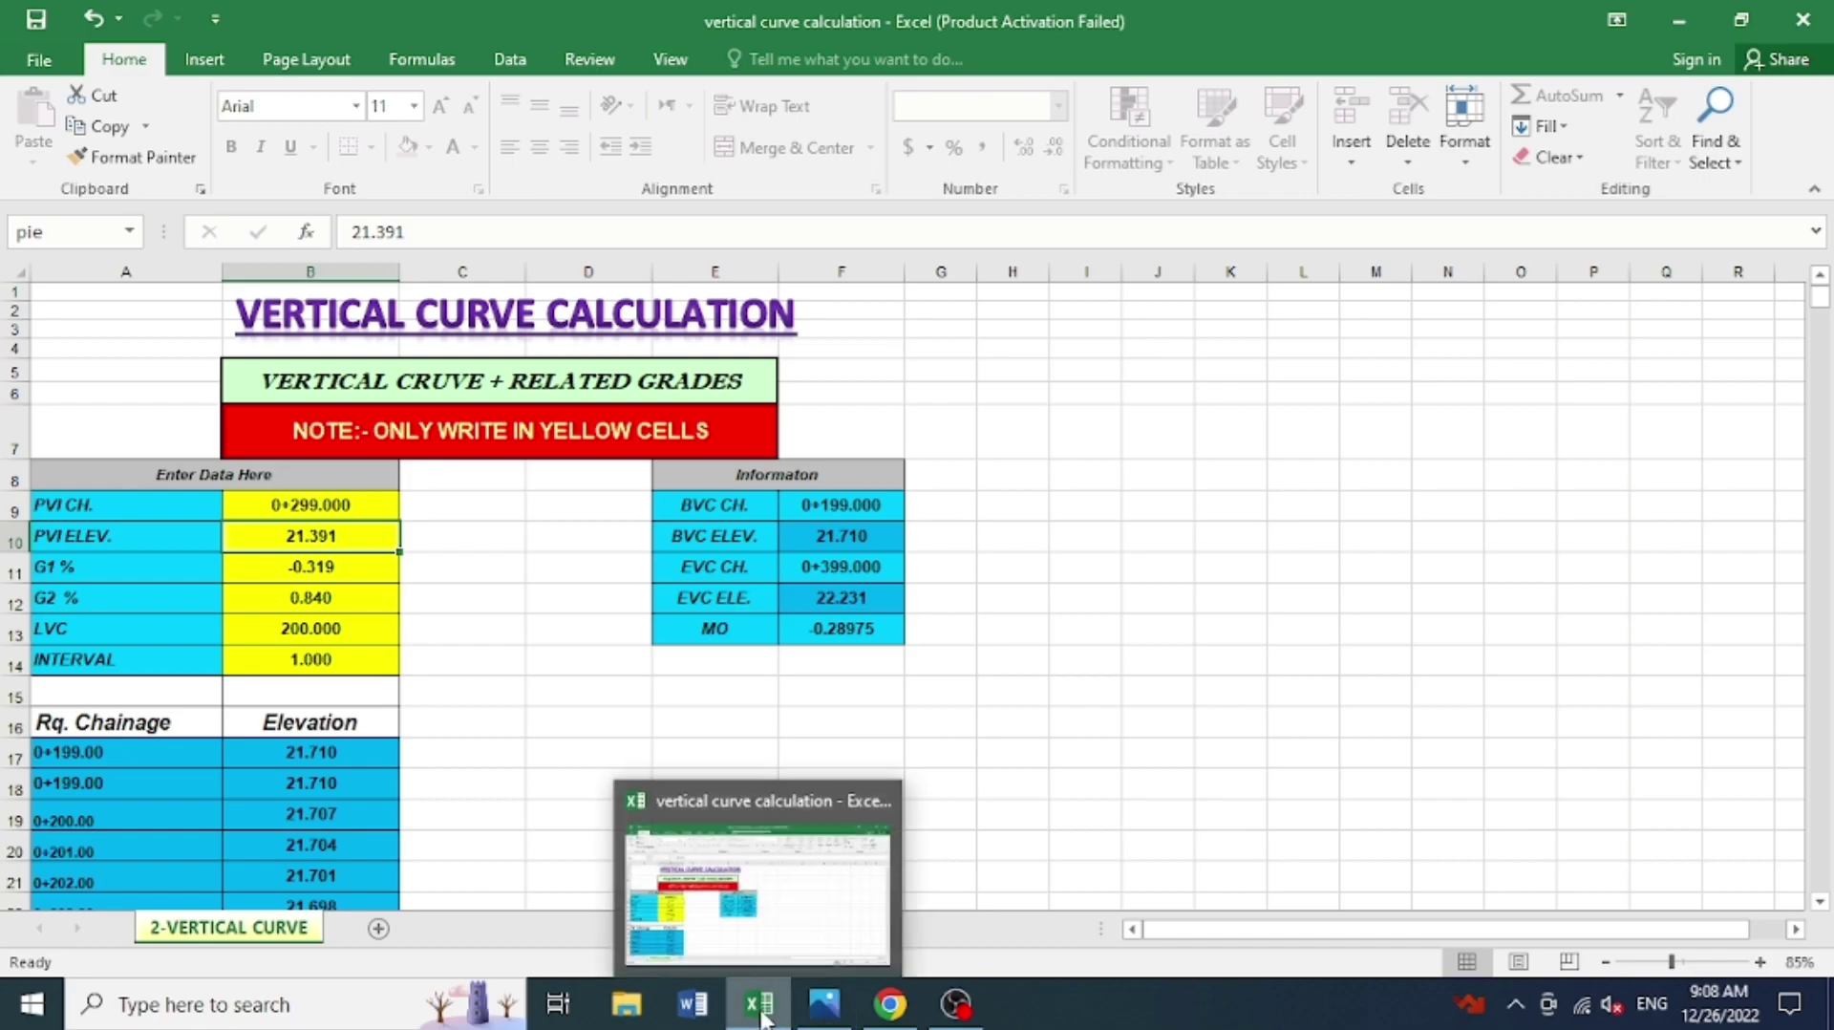
left_click(890, 1003)
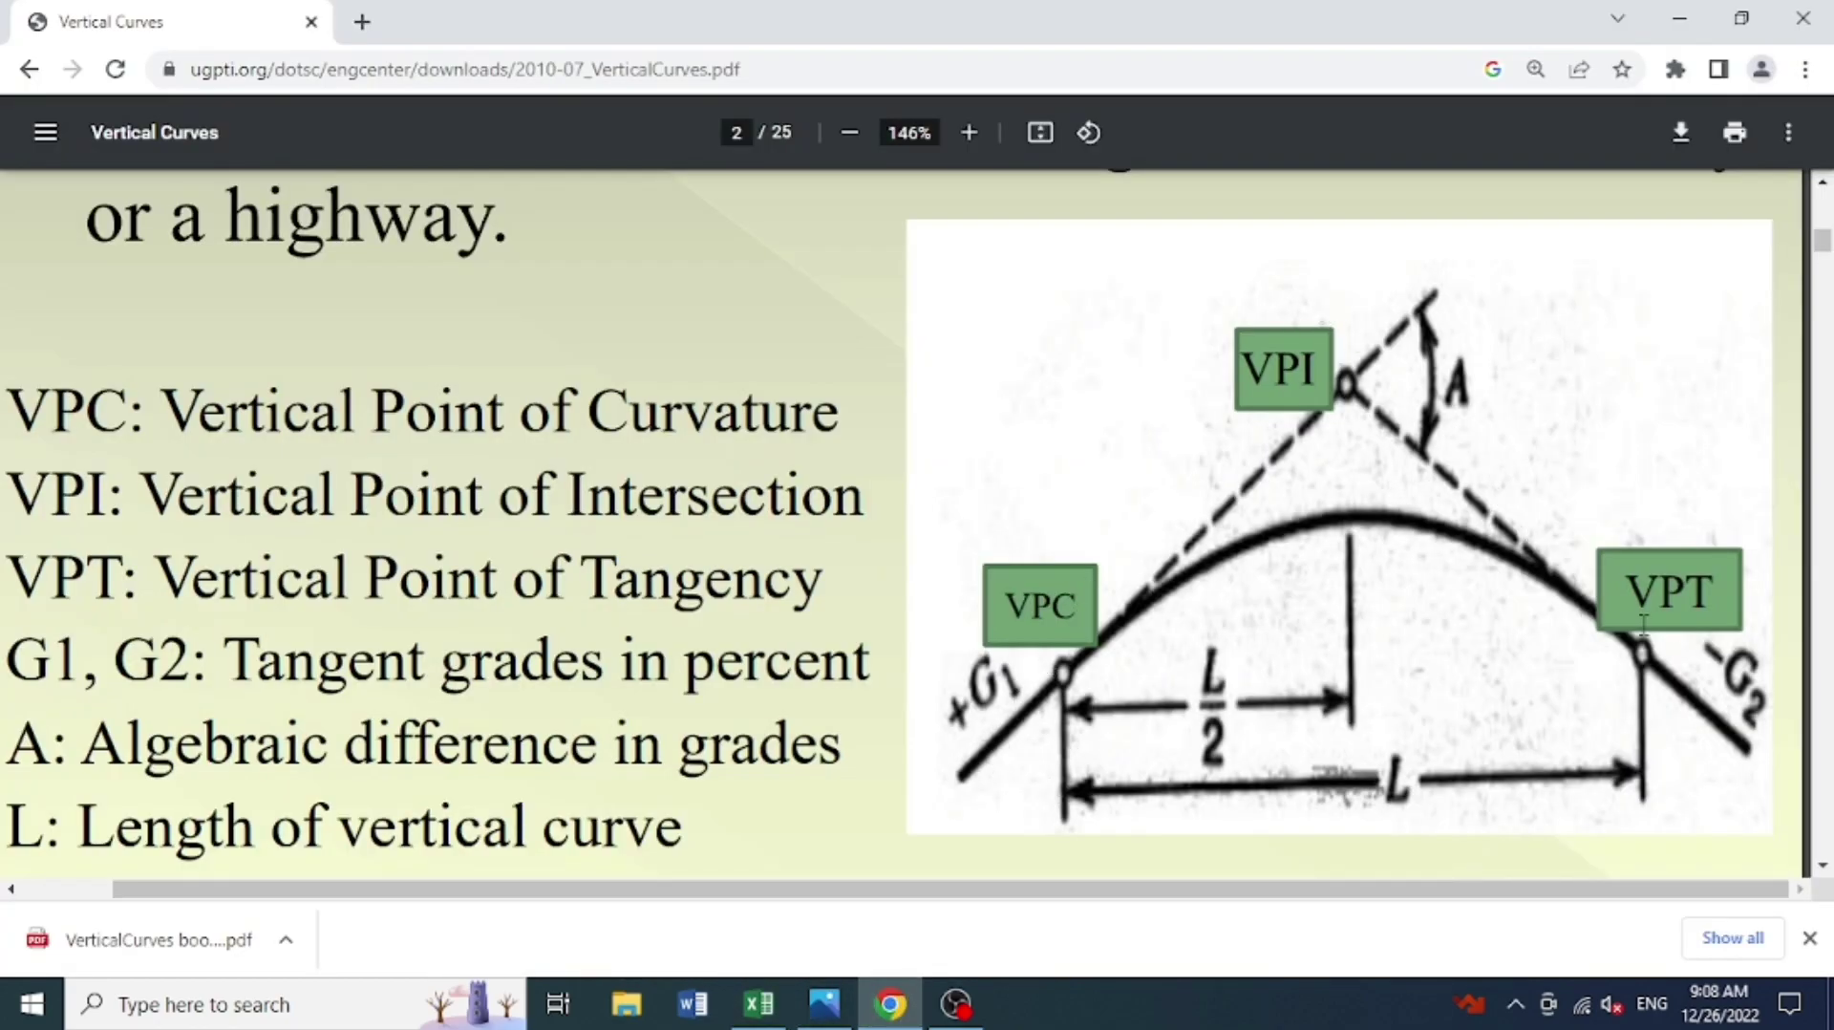
left_click(756, 1005)
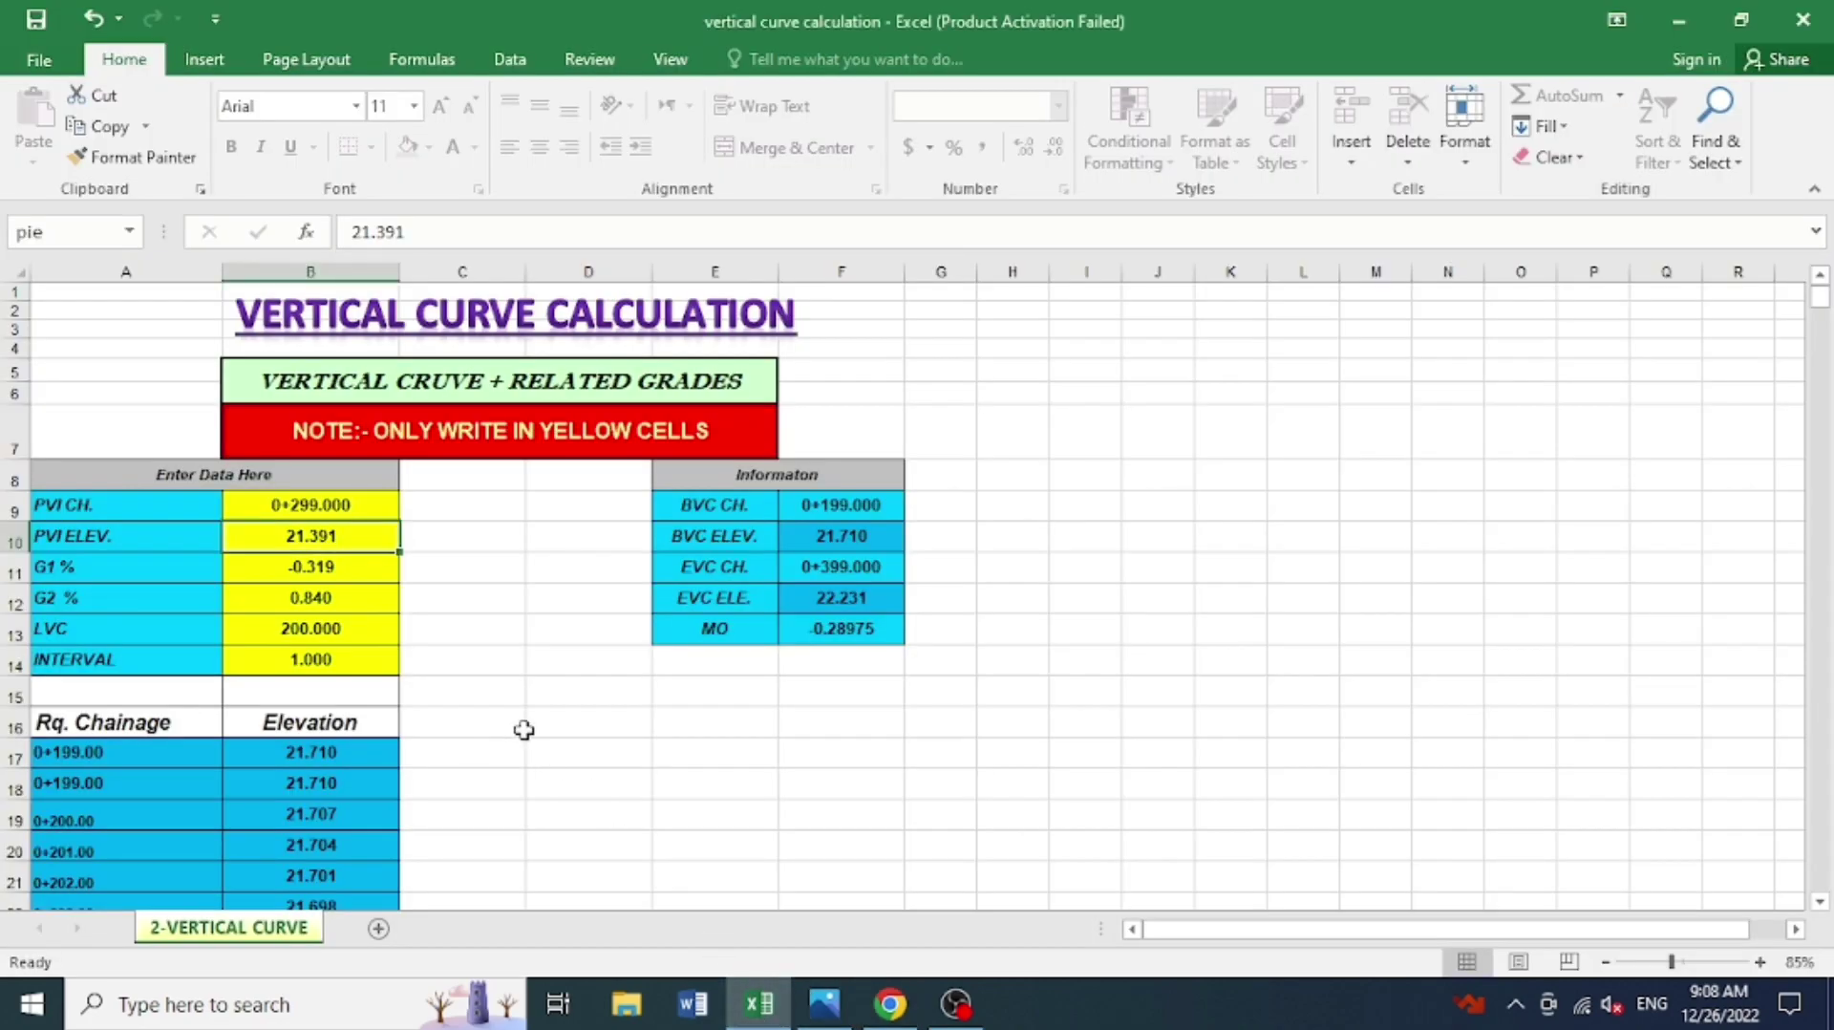
Change the interval in B14 to 2, then to 5, so the table steps every 5 m.
left_click(297, 663)
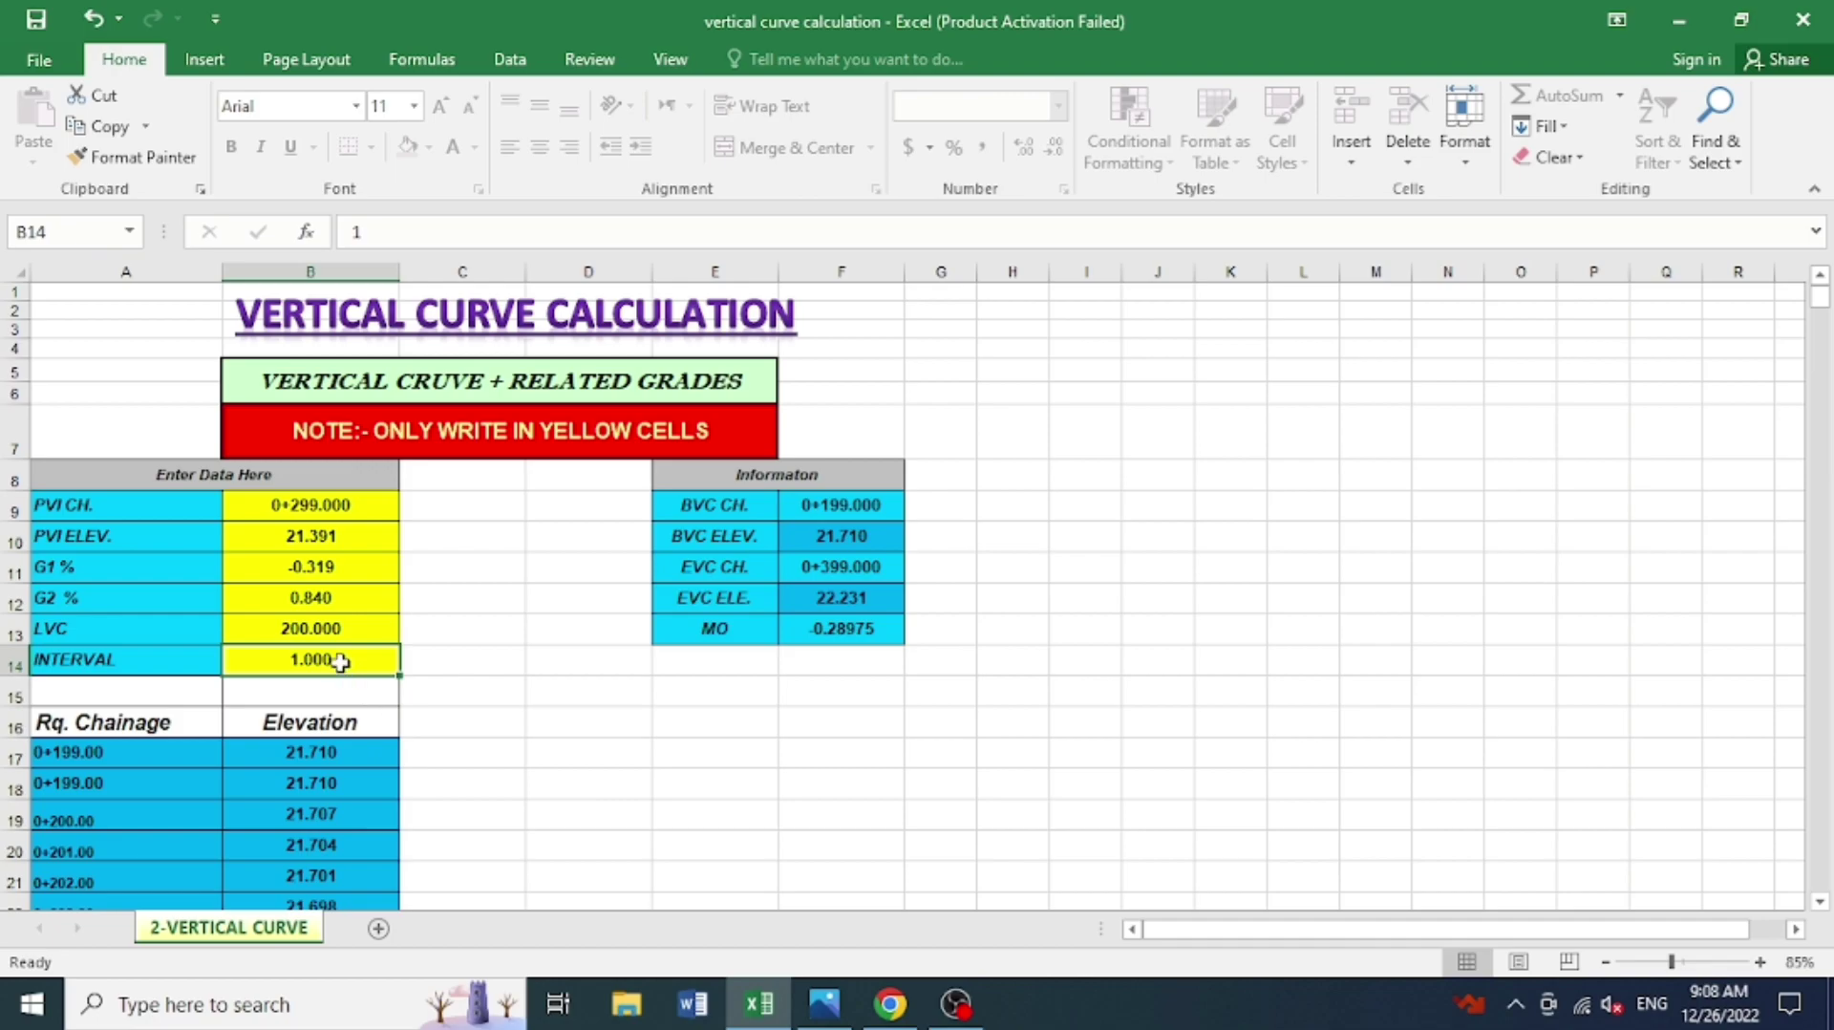
scroll(351, 659, "down", 1)
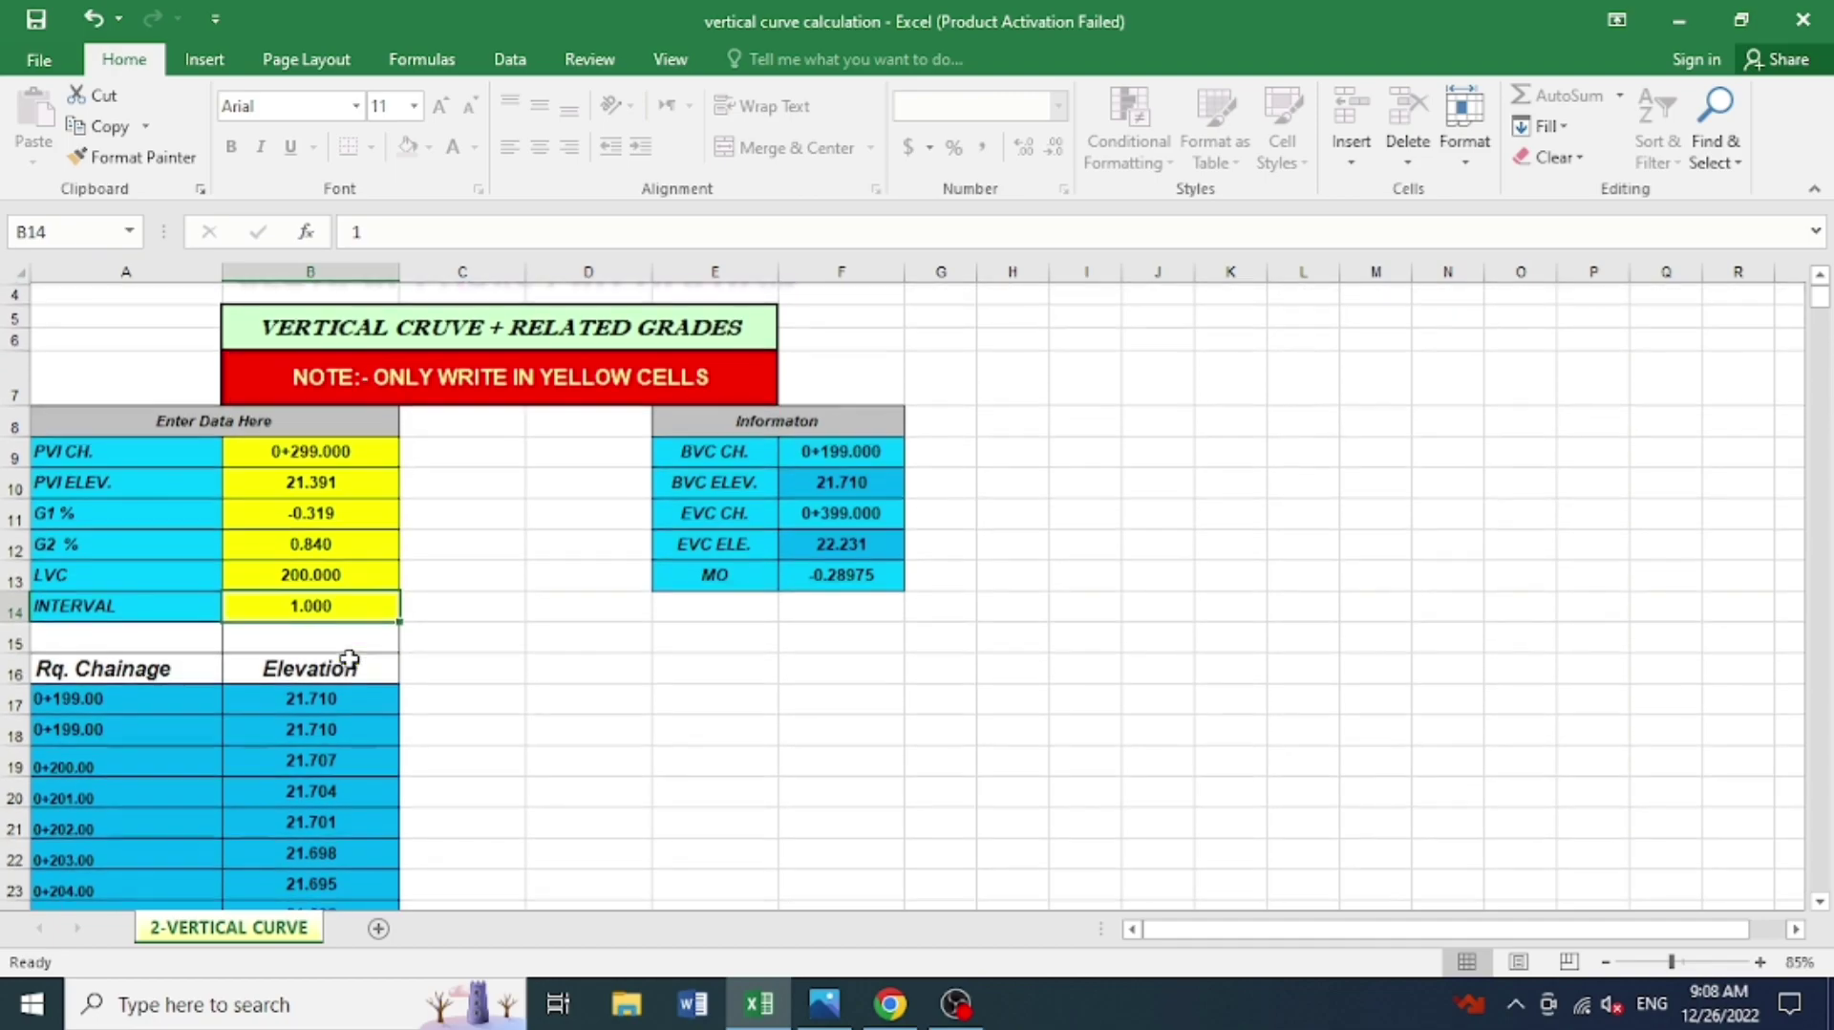
type("2")
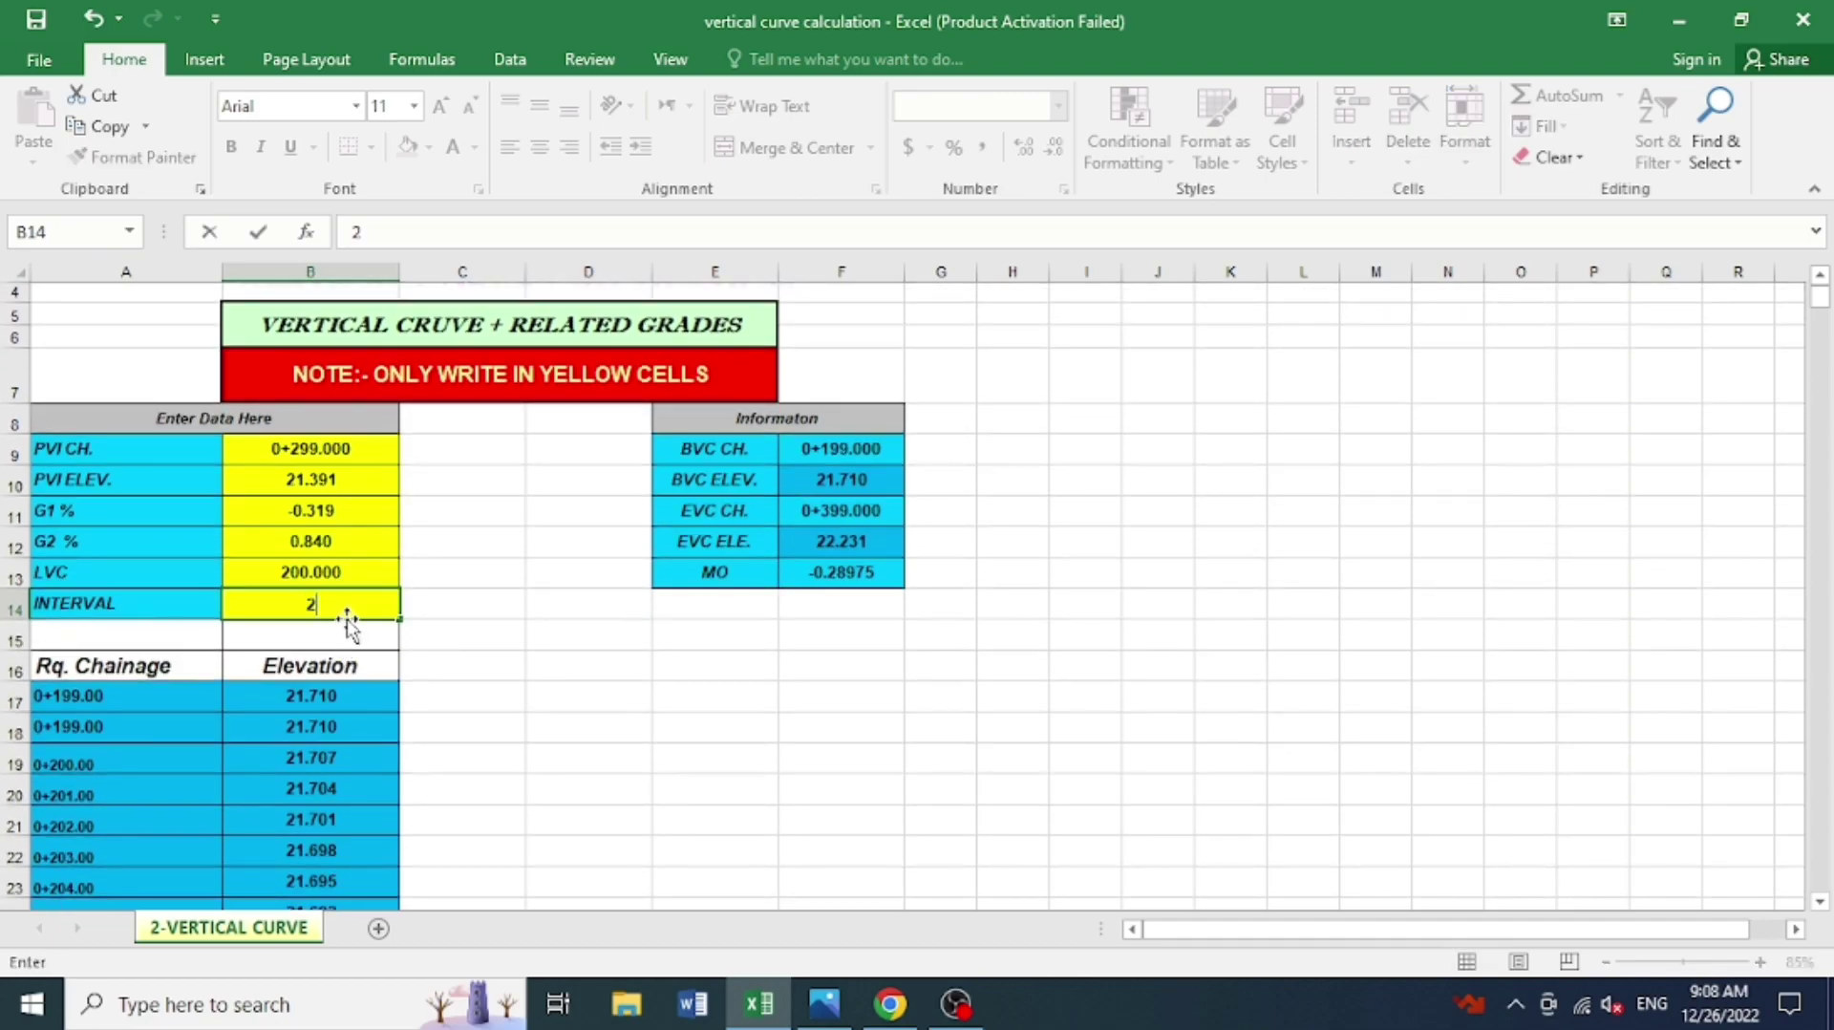
key("Return")
scroll(368, 616, "down", 2)
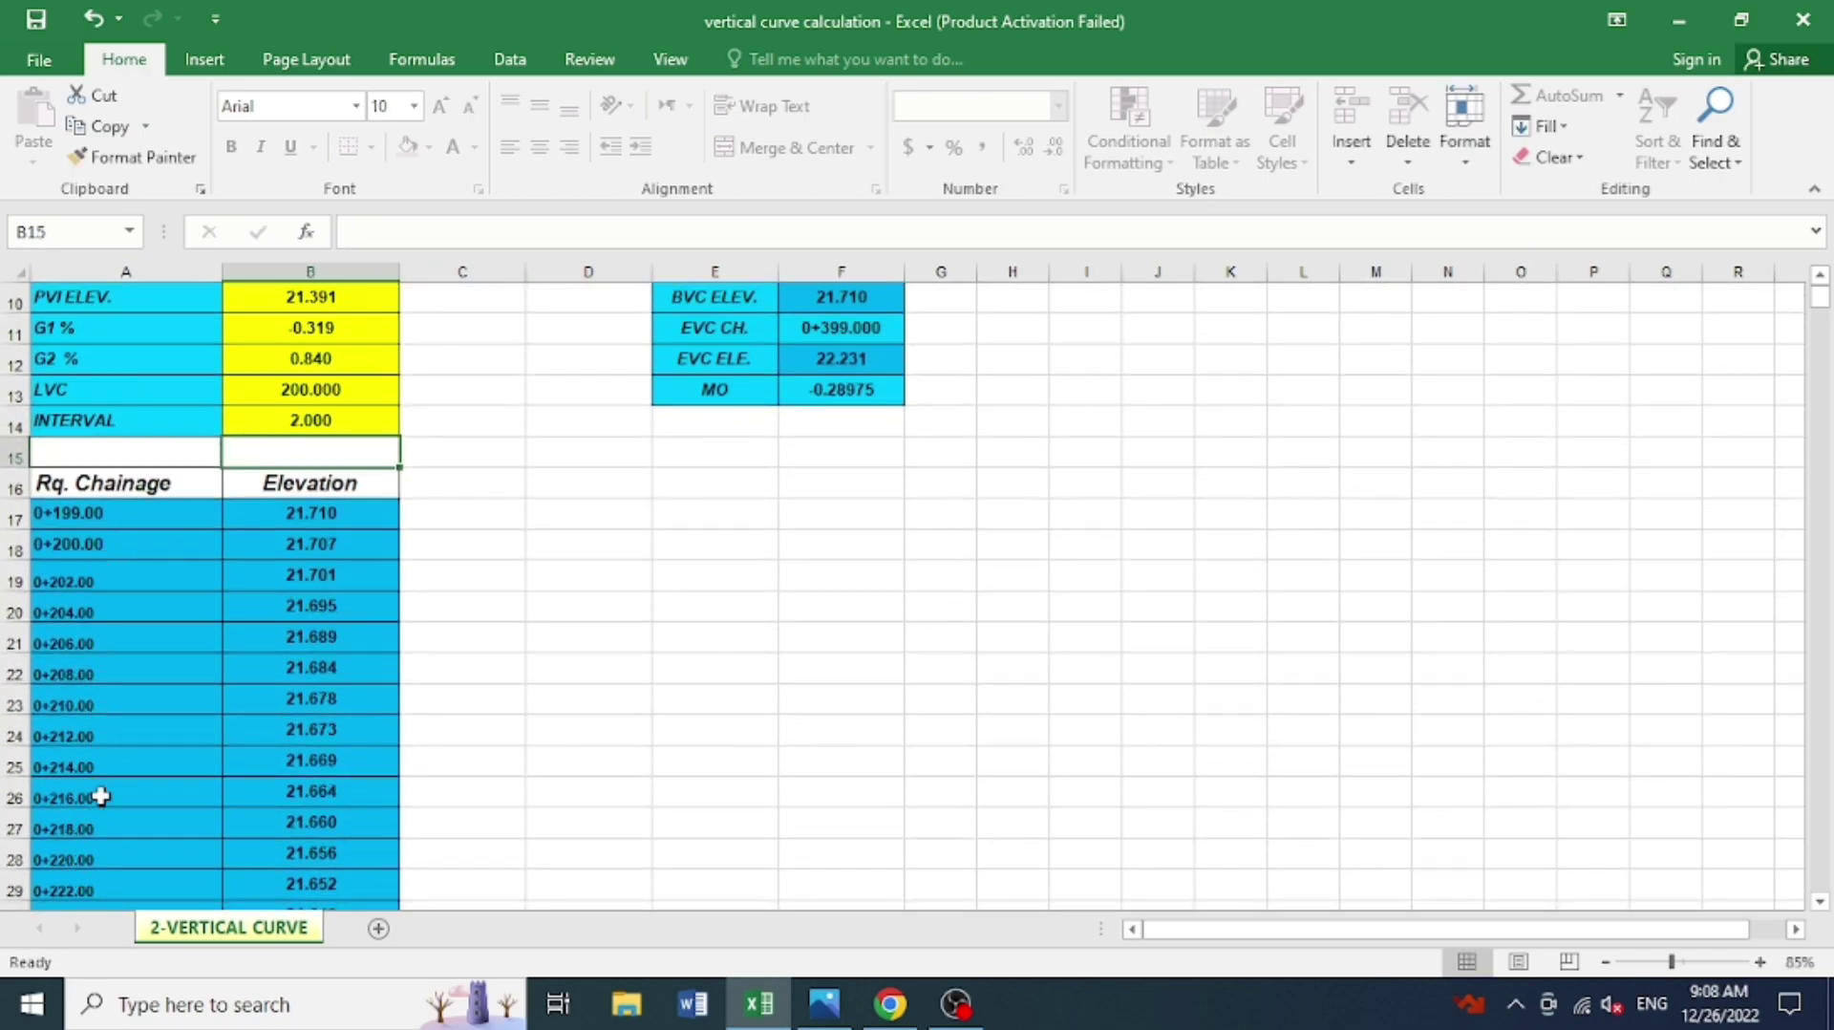
left_click(343, 419)
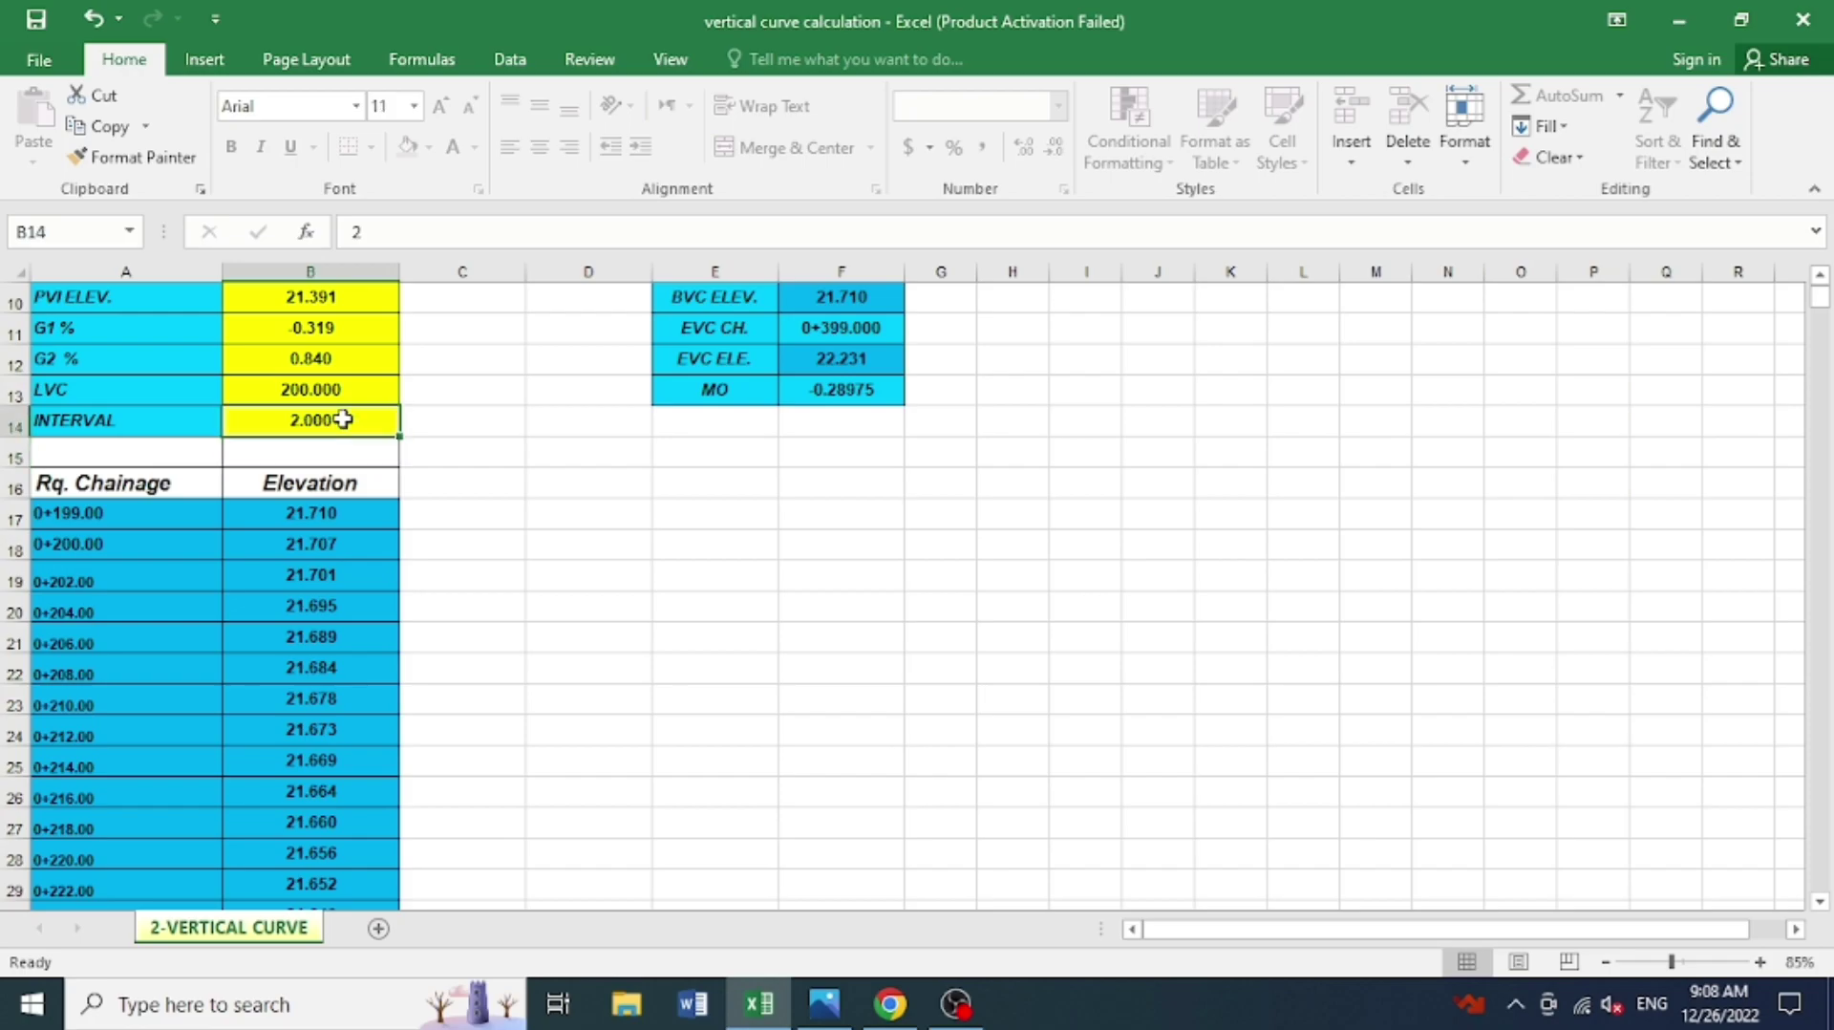
type("5")
key("Return")
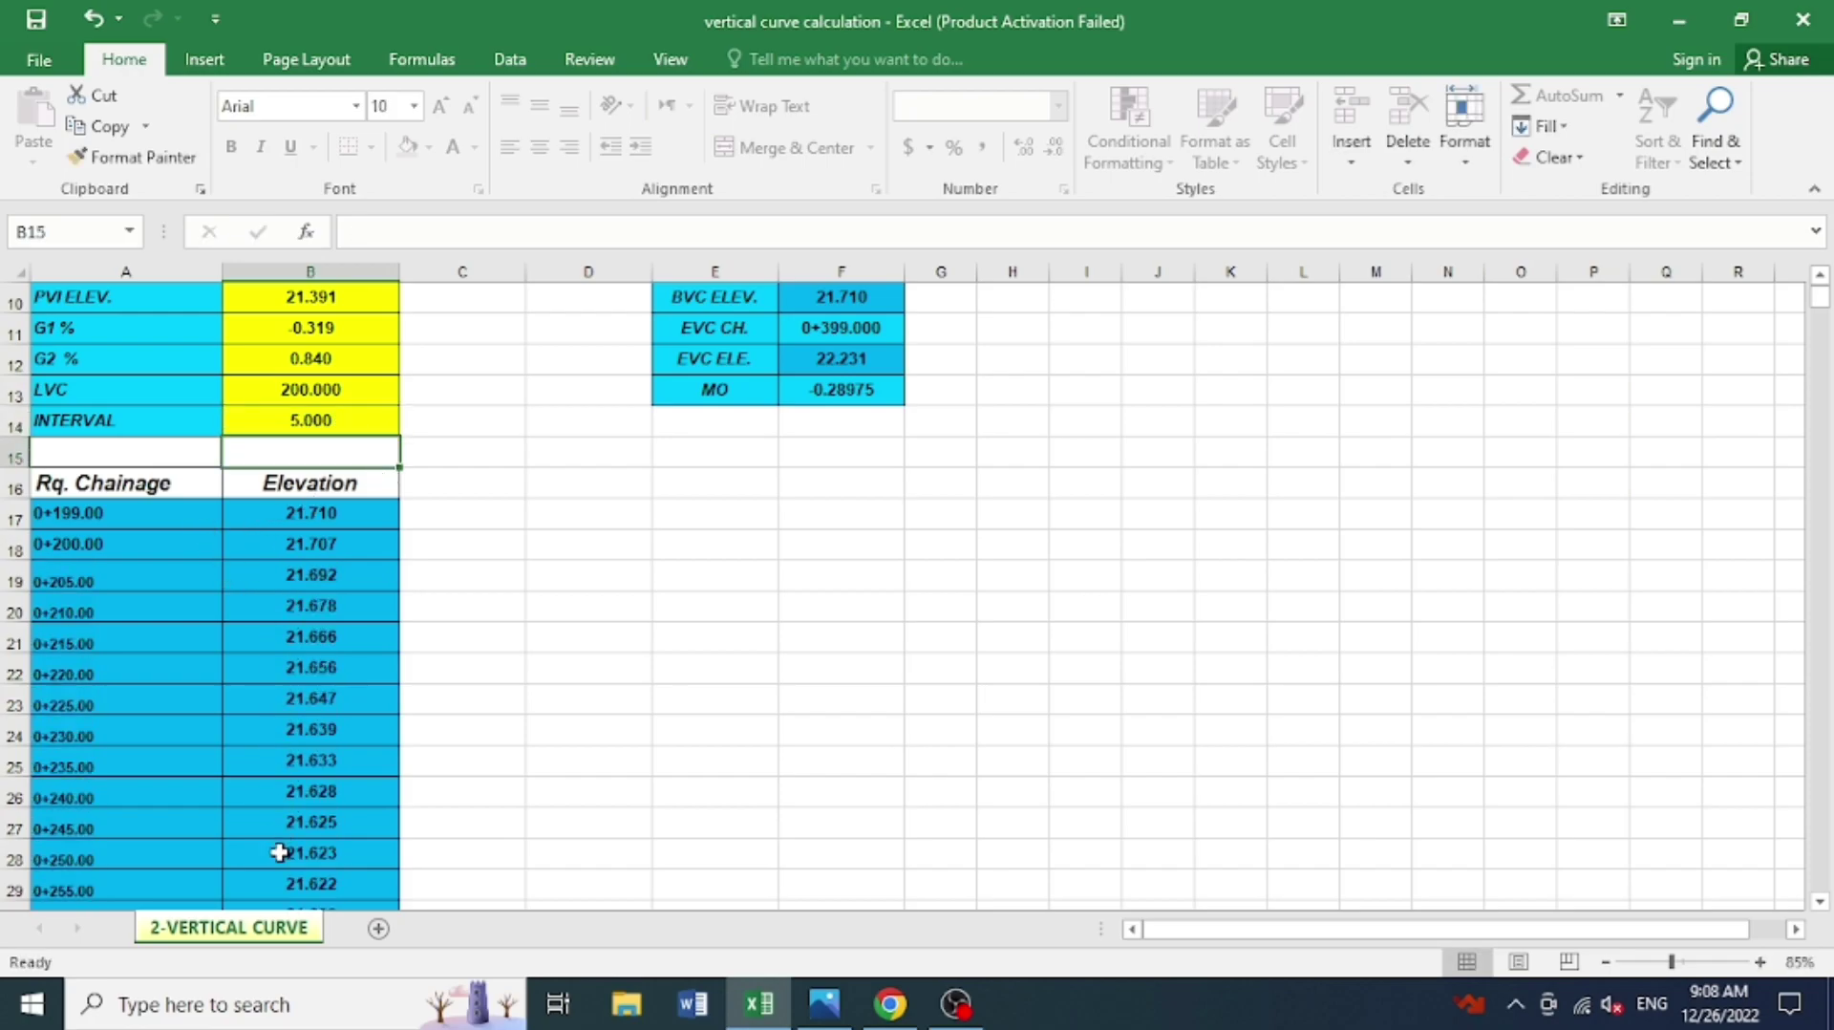
scroll(363, 707, "up", 2)
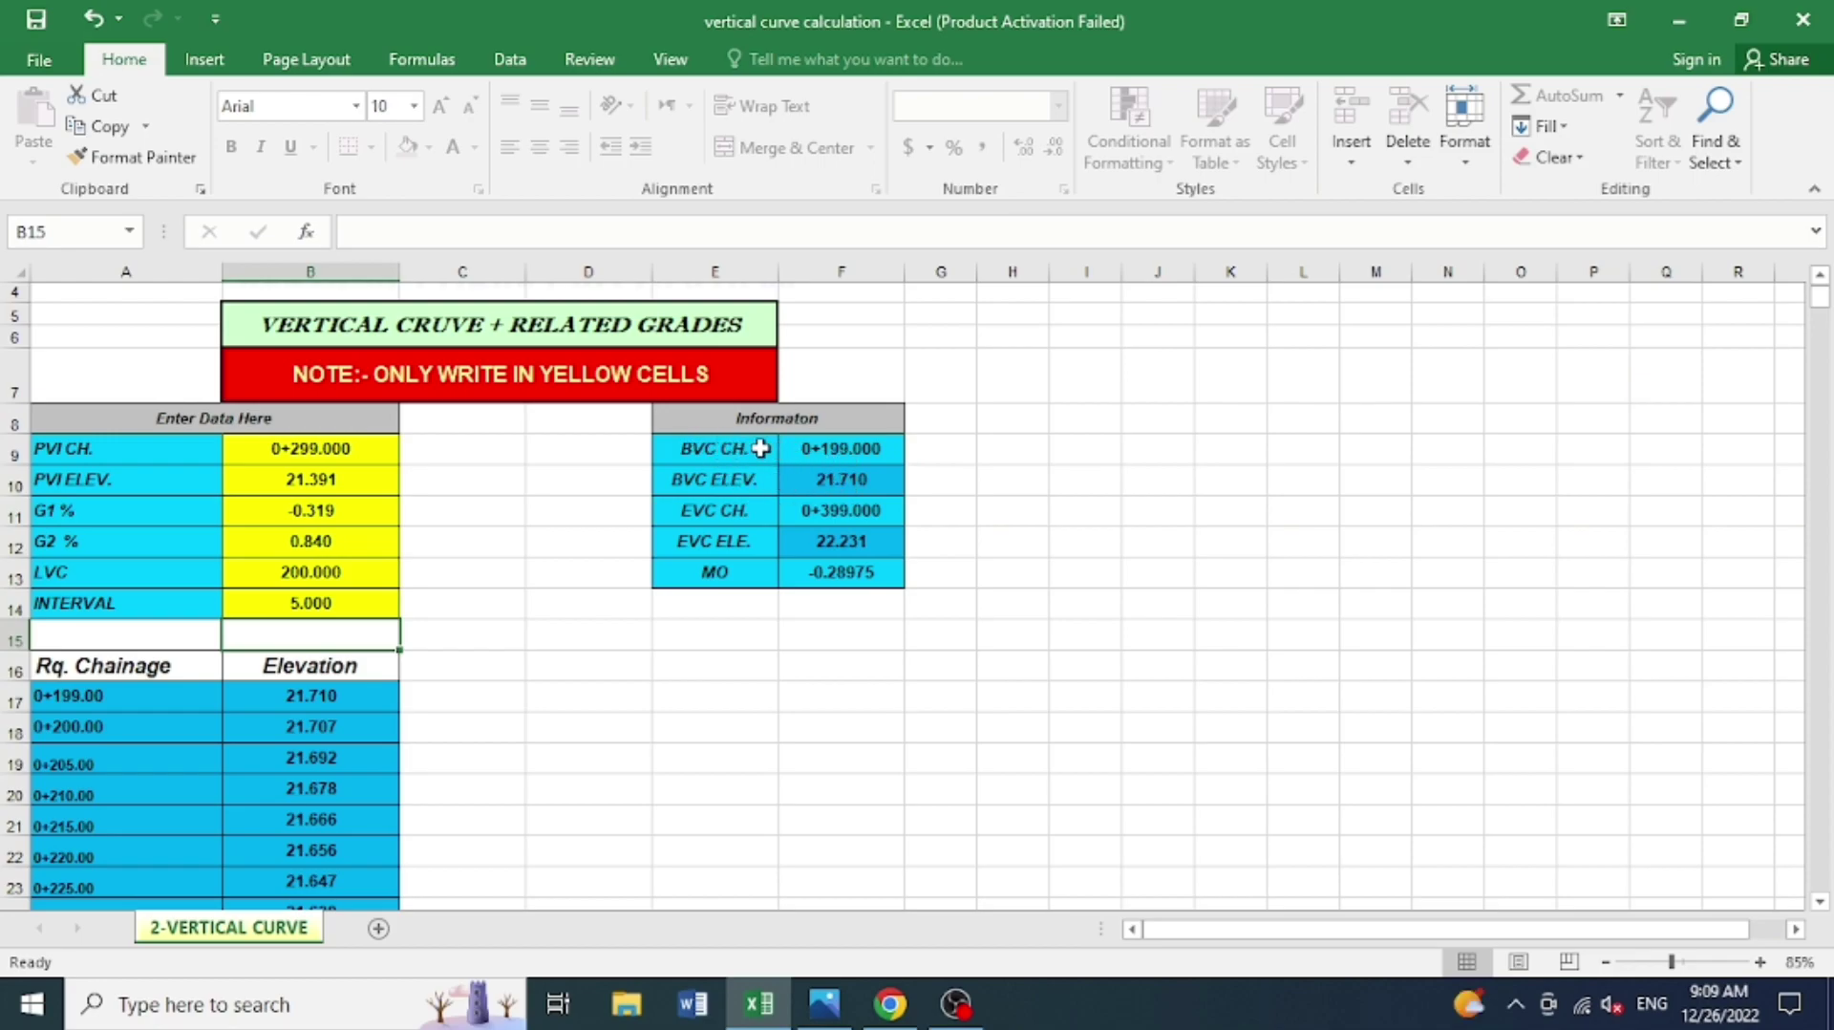
left_click(760, 448)
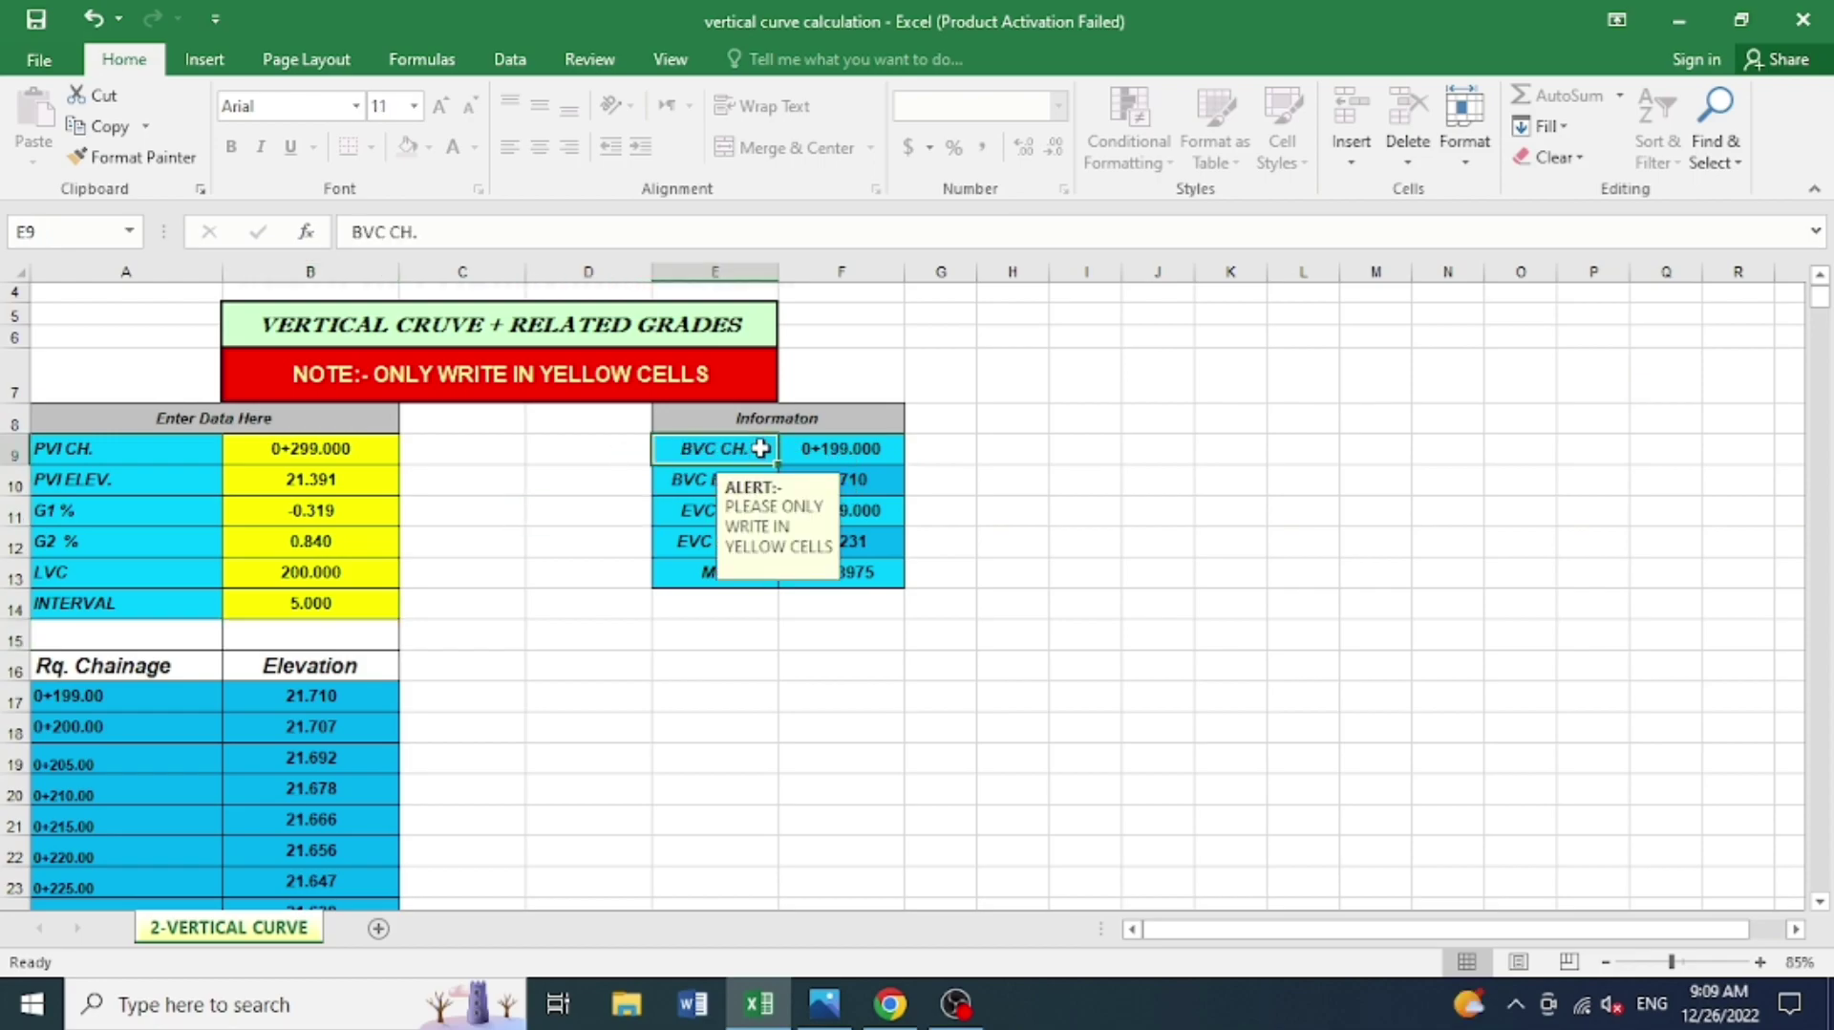
left_click(888, 1019)
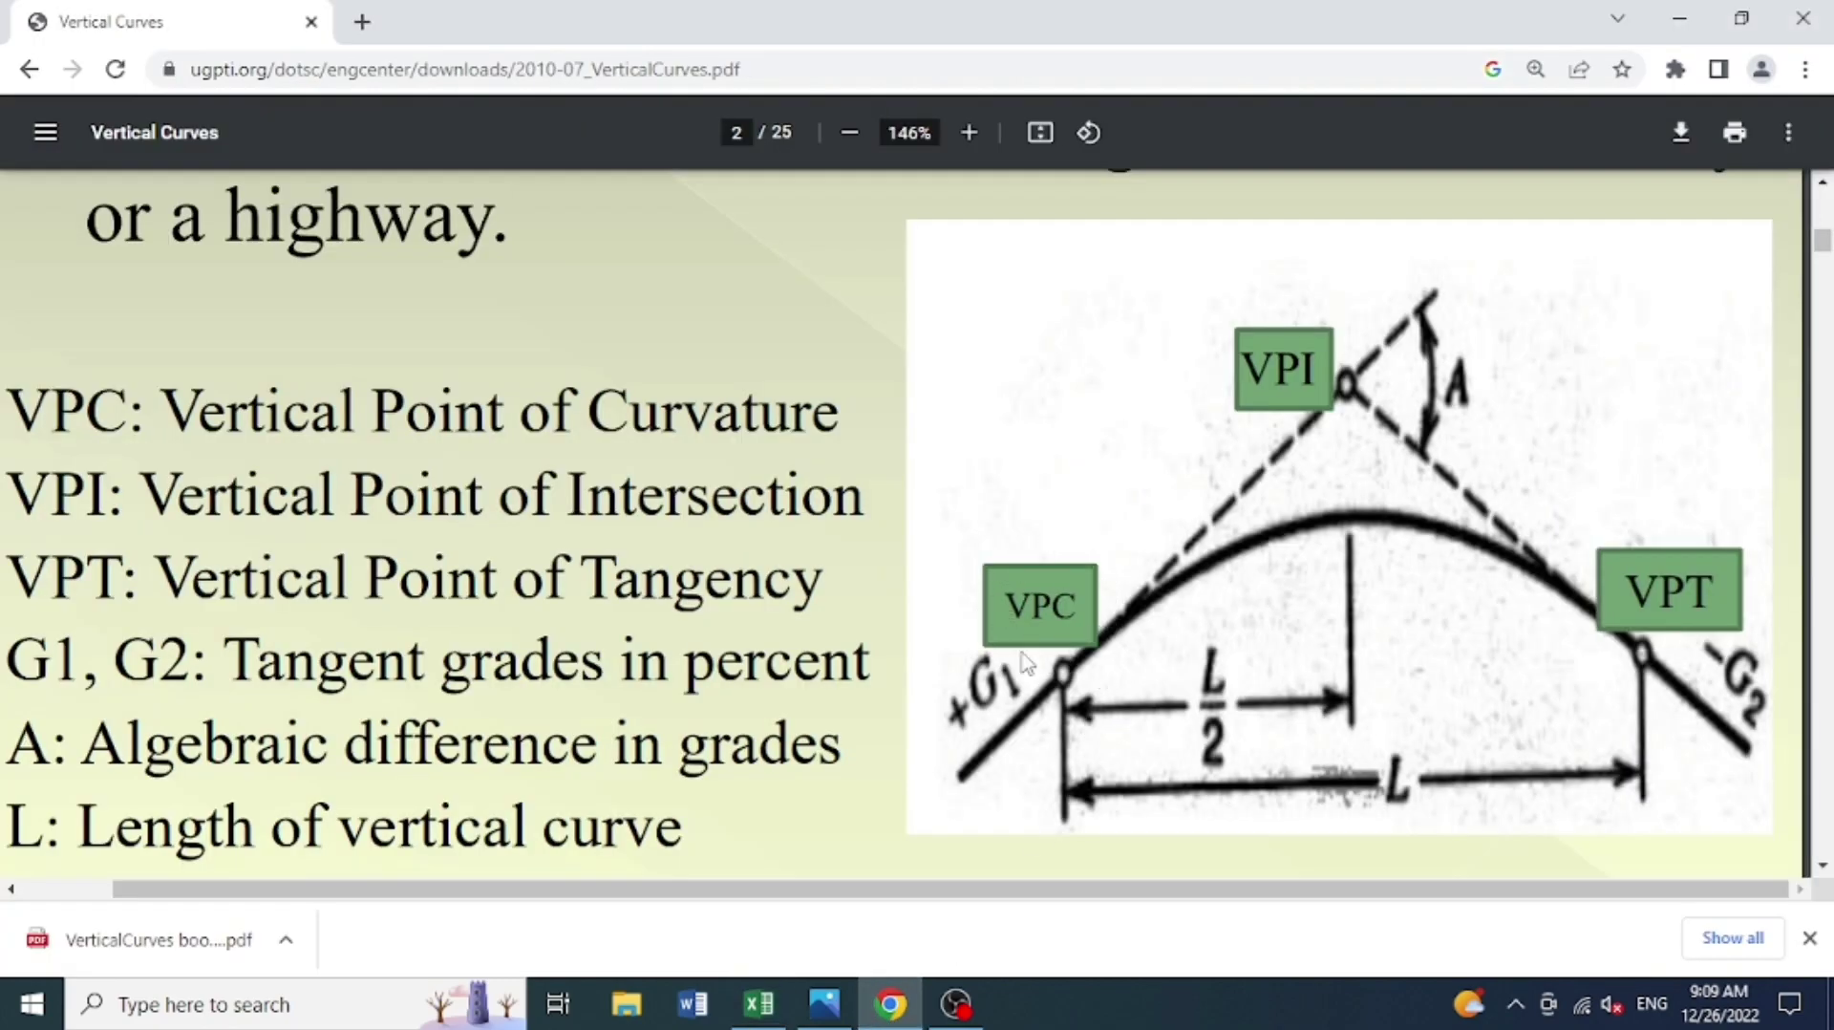
left_click(759, 1003)
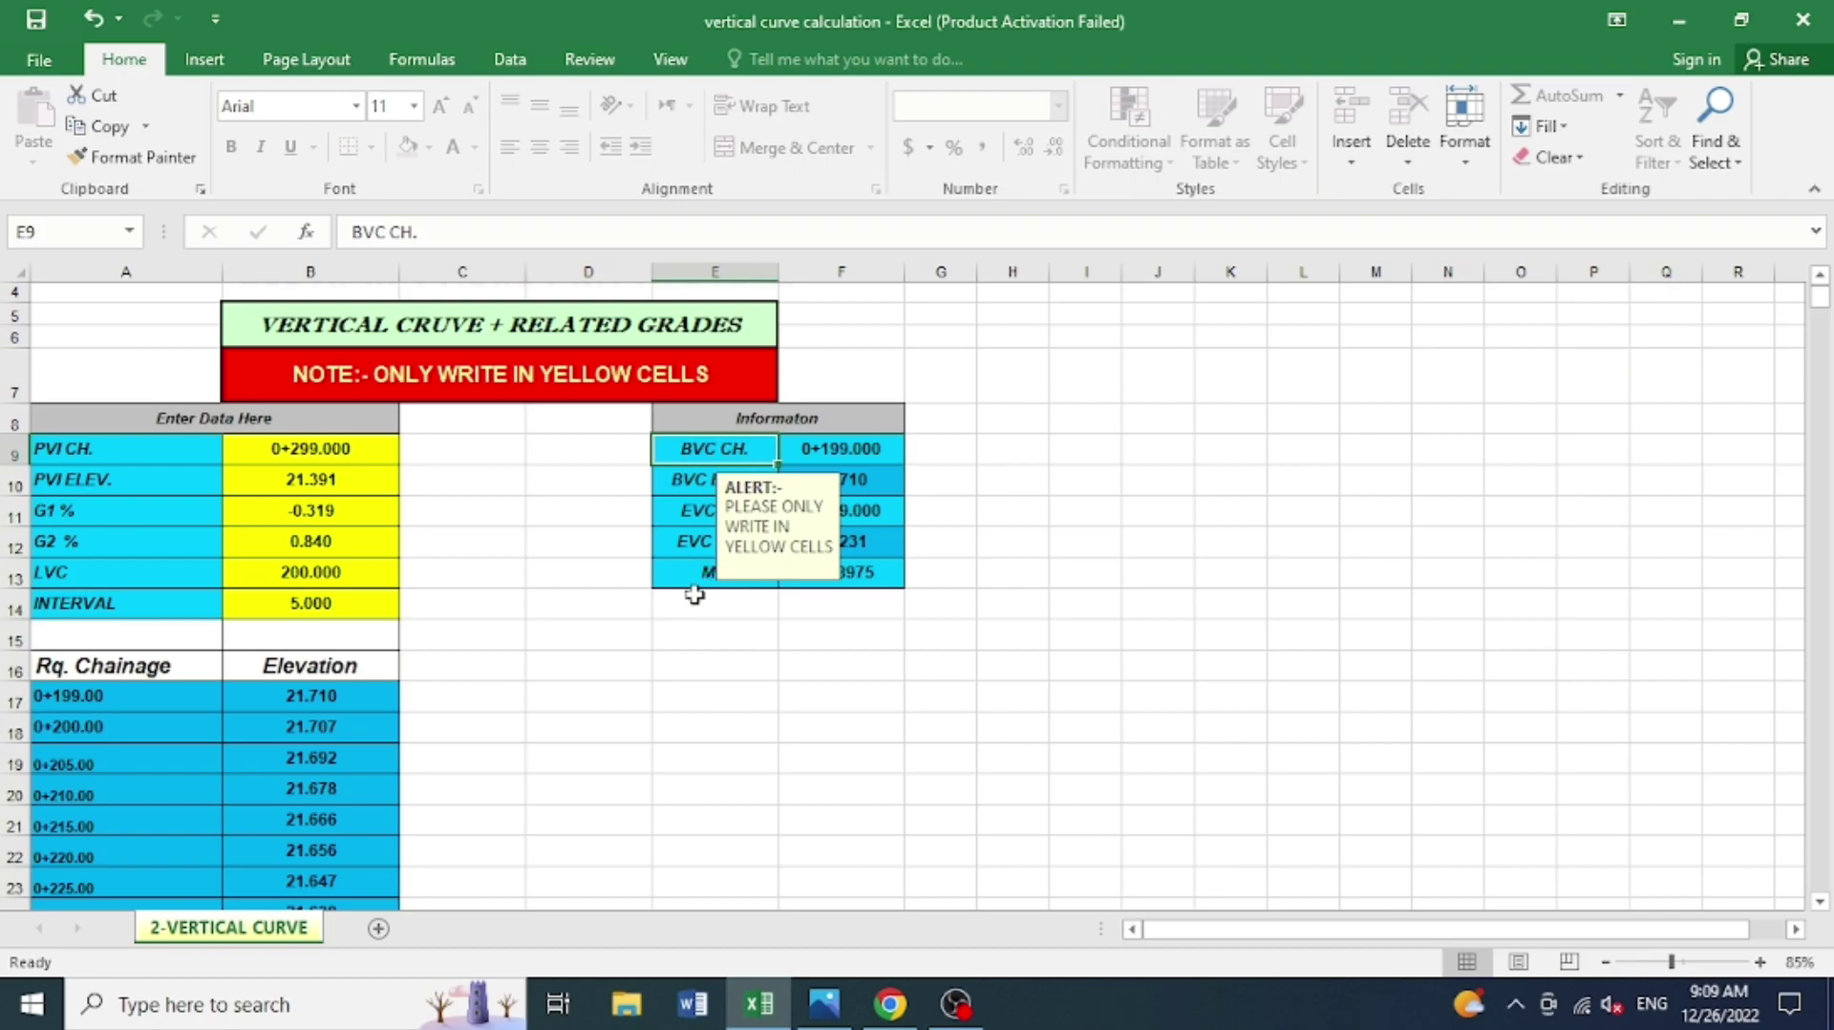
left_click(599, 594)
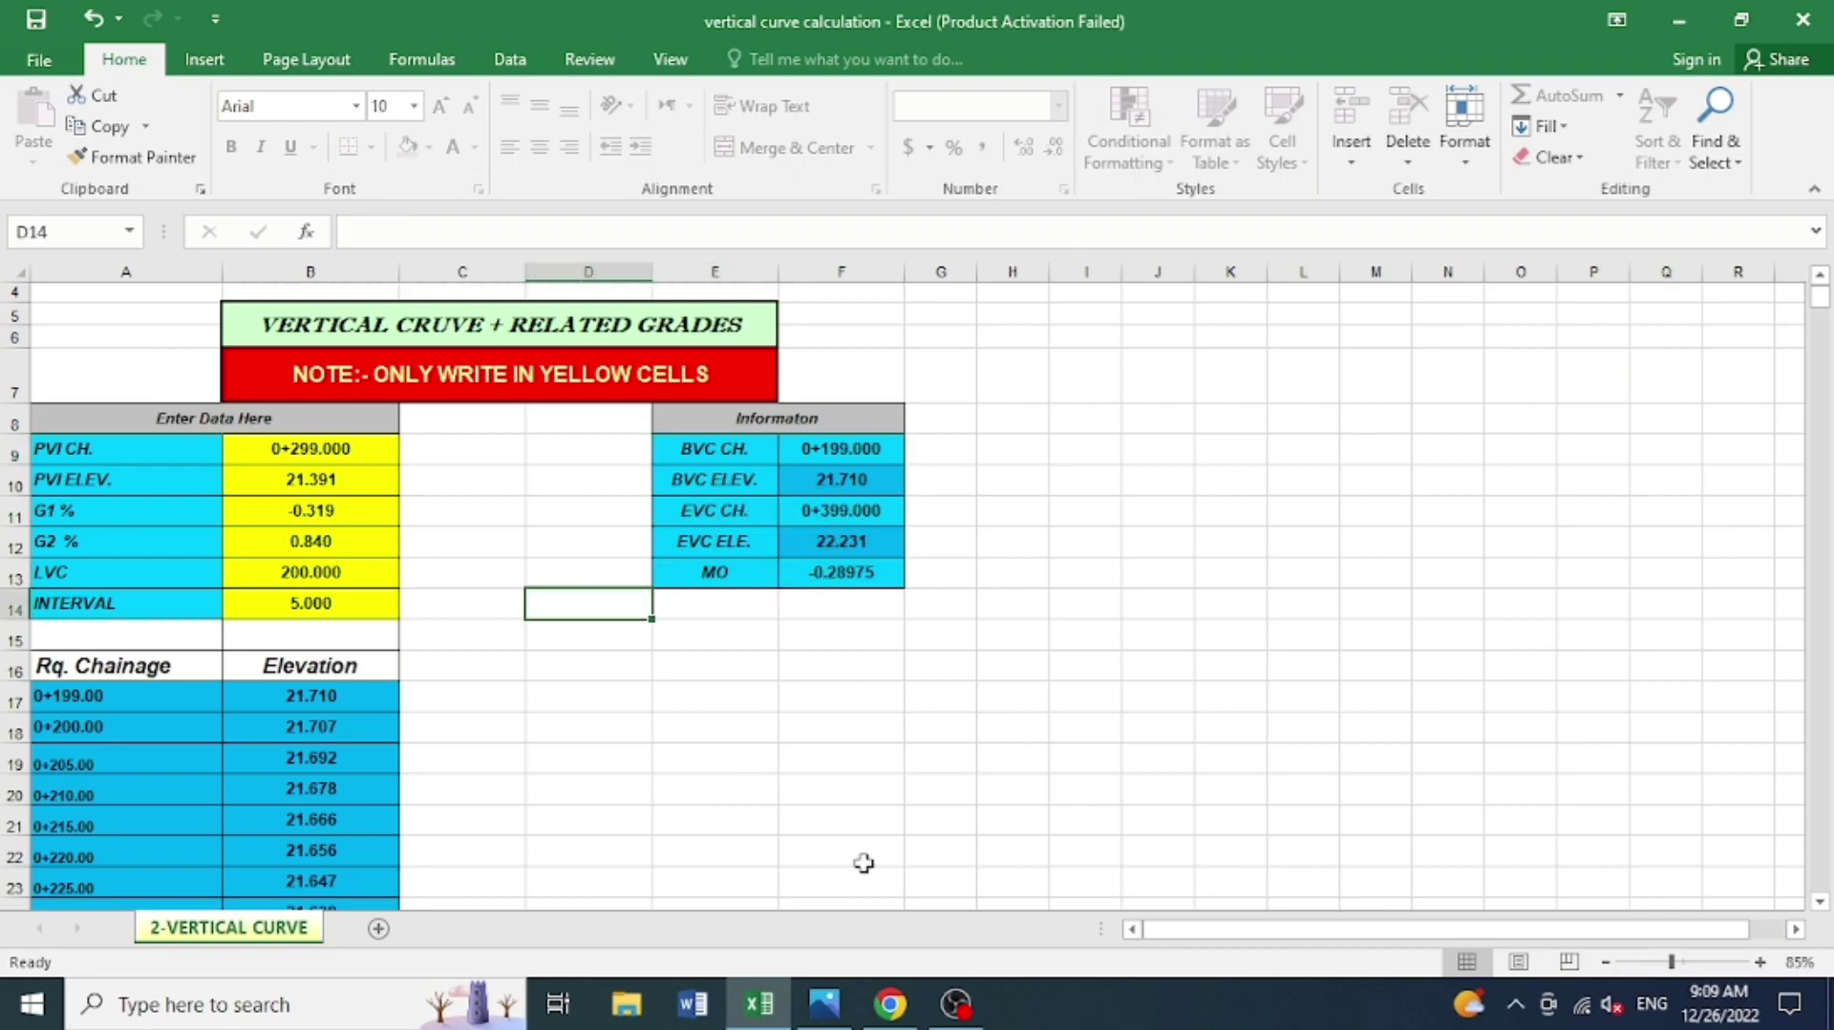
left_click(890, 1003)
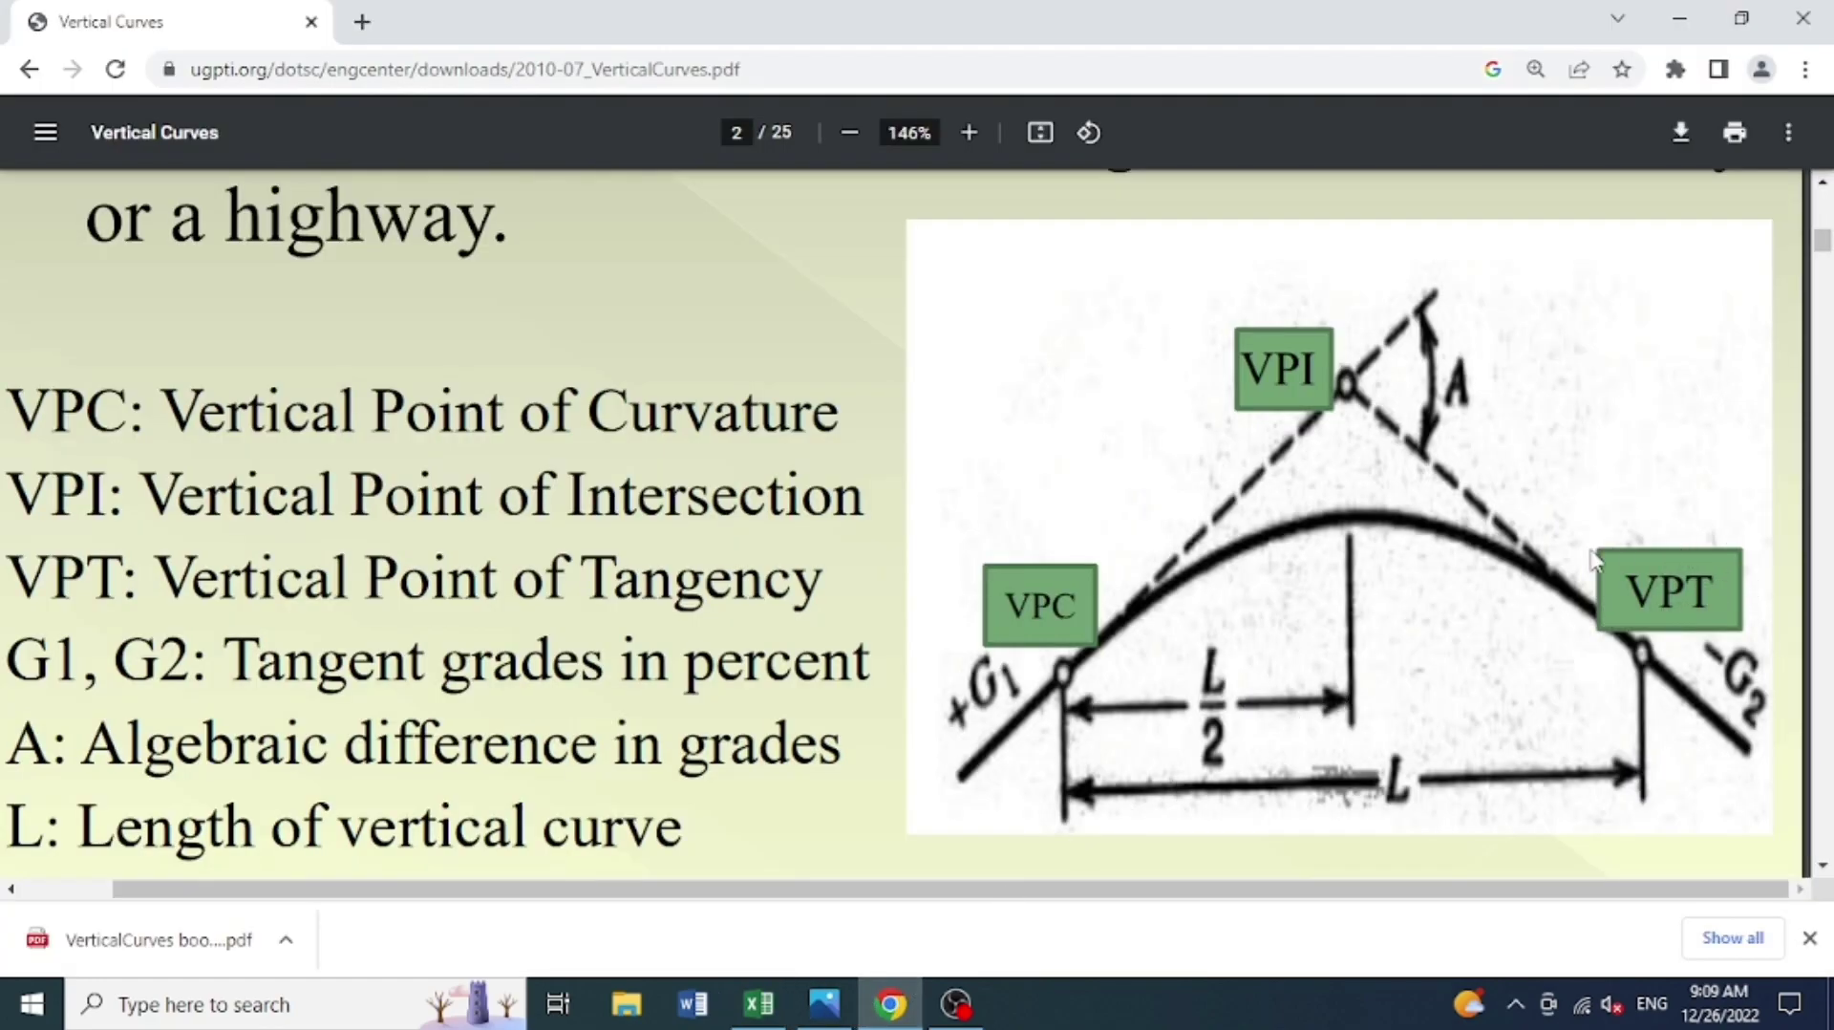
left_click(756, 1005)
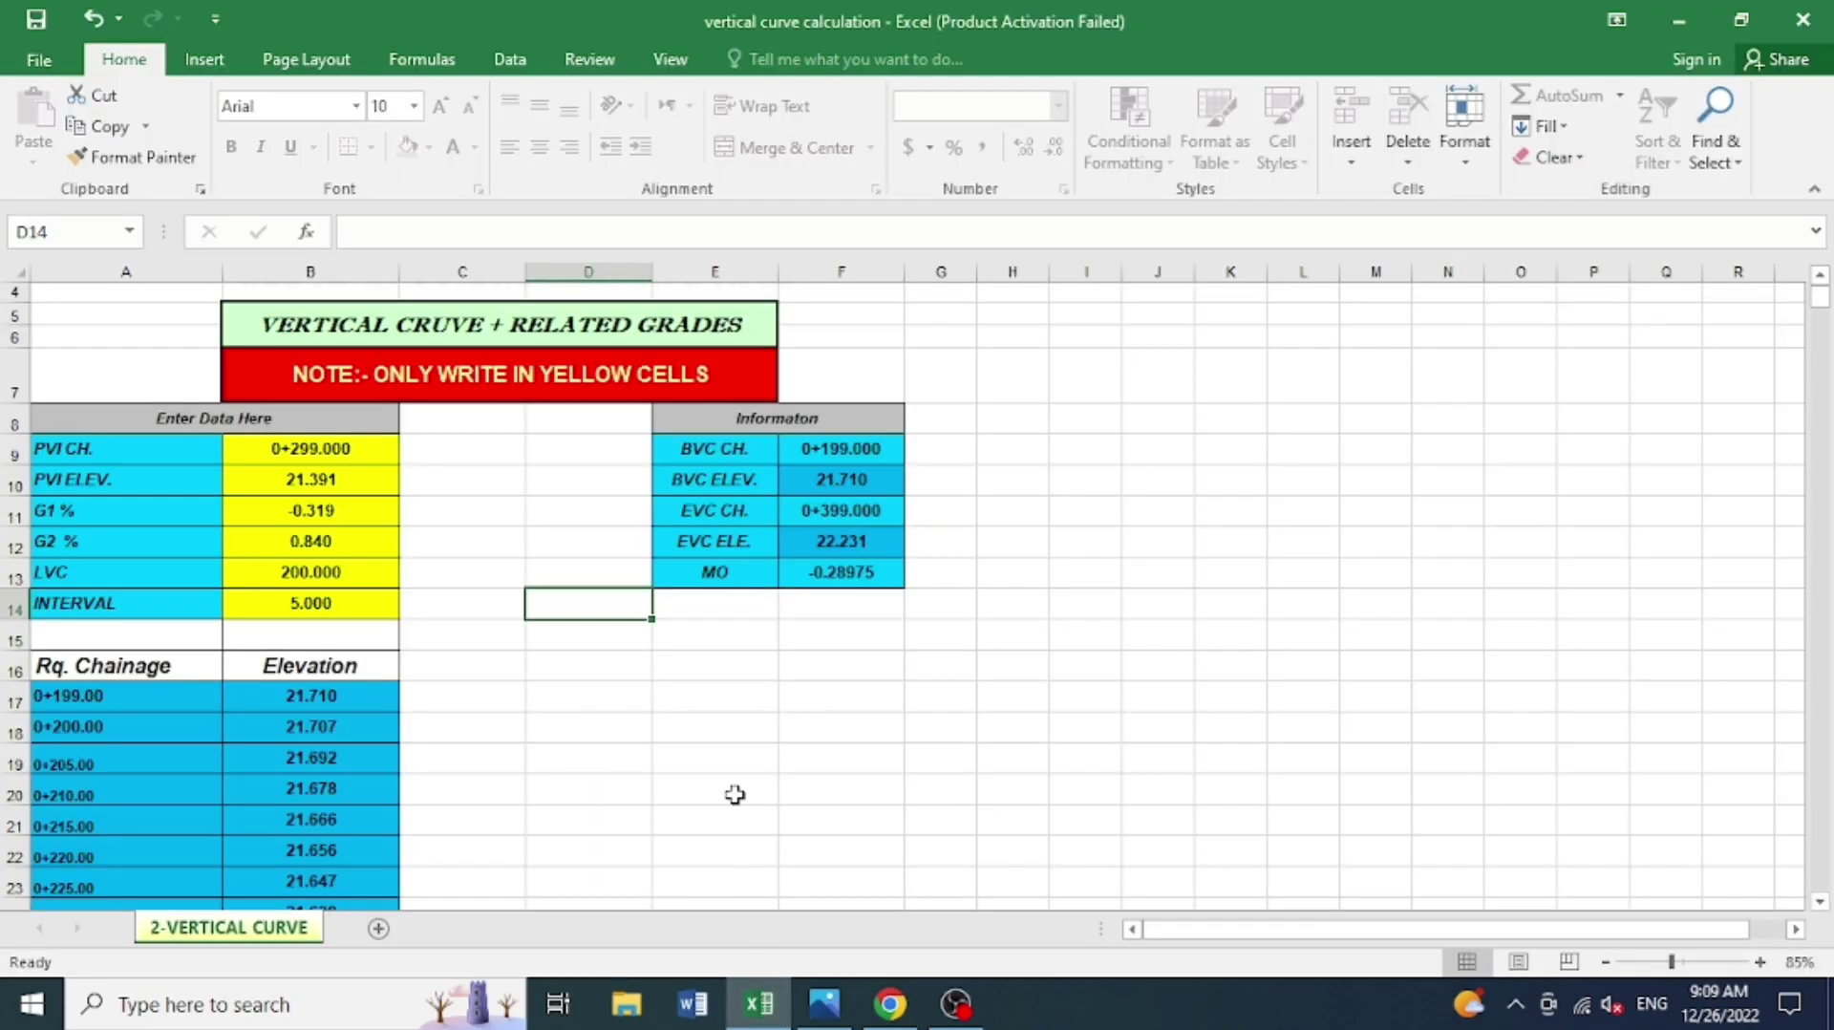
scroll(549, 479, "down", 1)
scroll(549, 479, "down", 3)
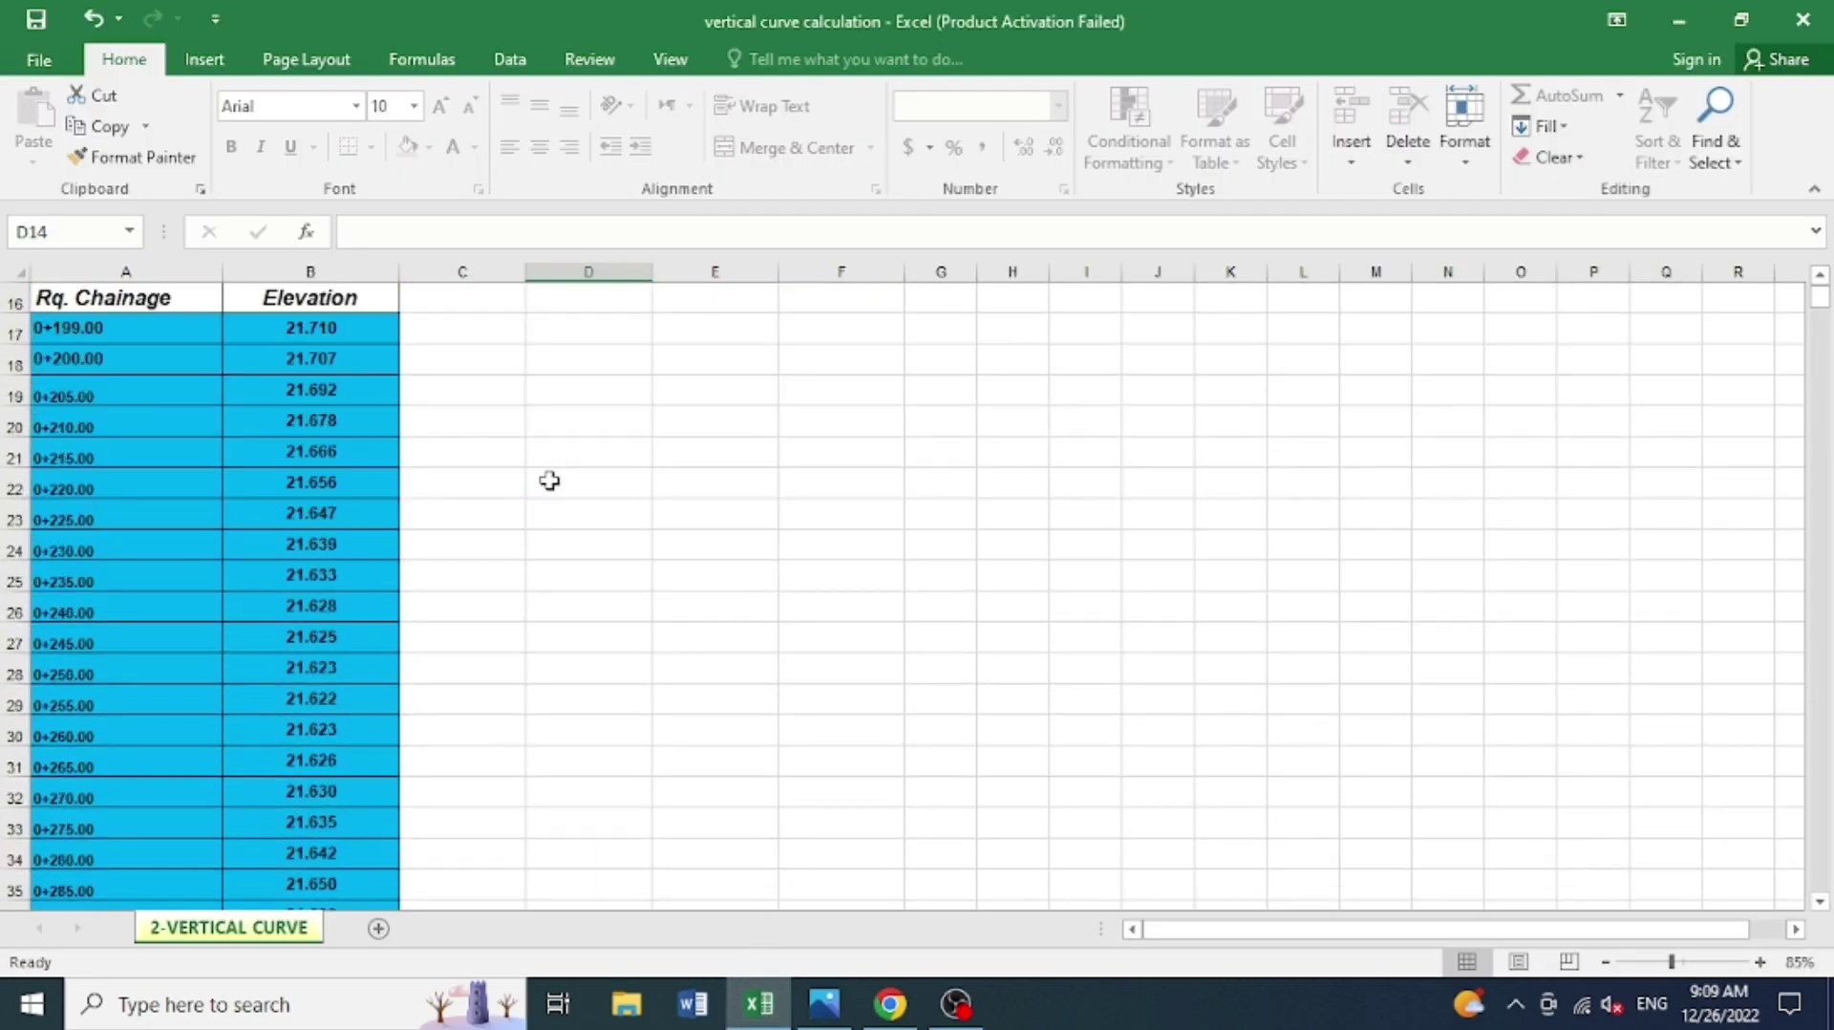
scroll(550, 479, "down", 2)
scroll(599, 551, "up", 5)
scroll(599, 551, "up", 2)
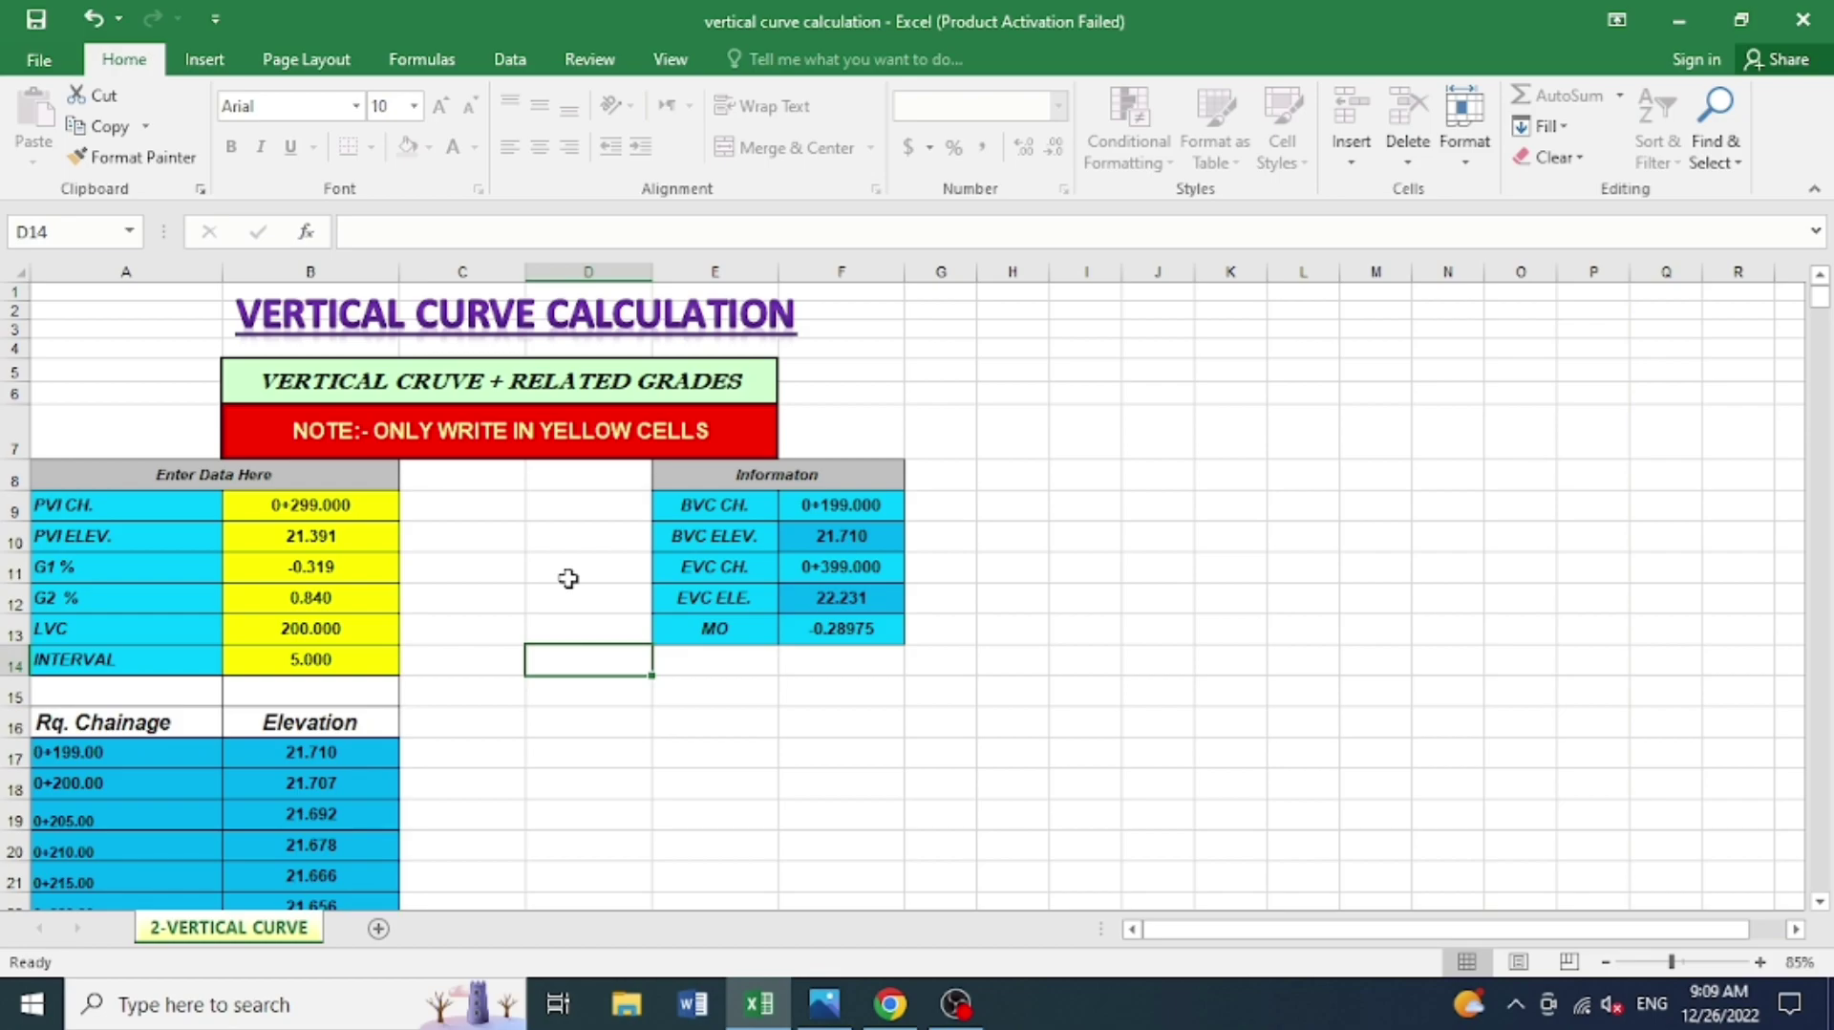
Page the Vertical Curves PDF down to page 7's crest curve length equations.
left_click(894, 1003)
scroll(1053, 642, "down", 2)
scroll(1053, 642, "down", 8)
scroll(1053, 642, "down", 7)
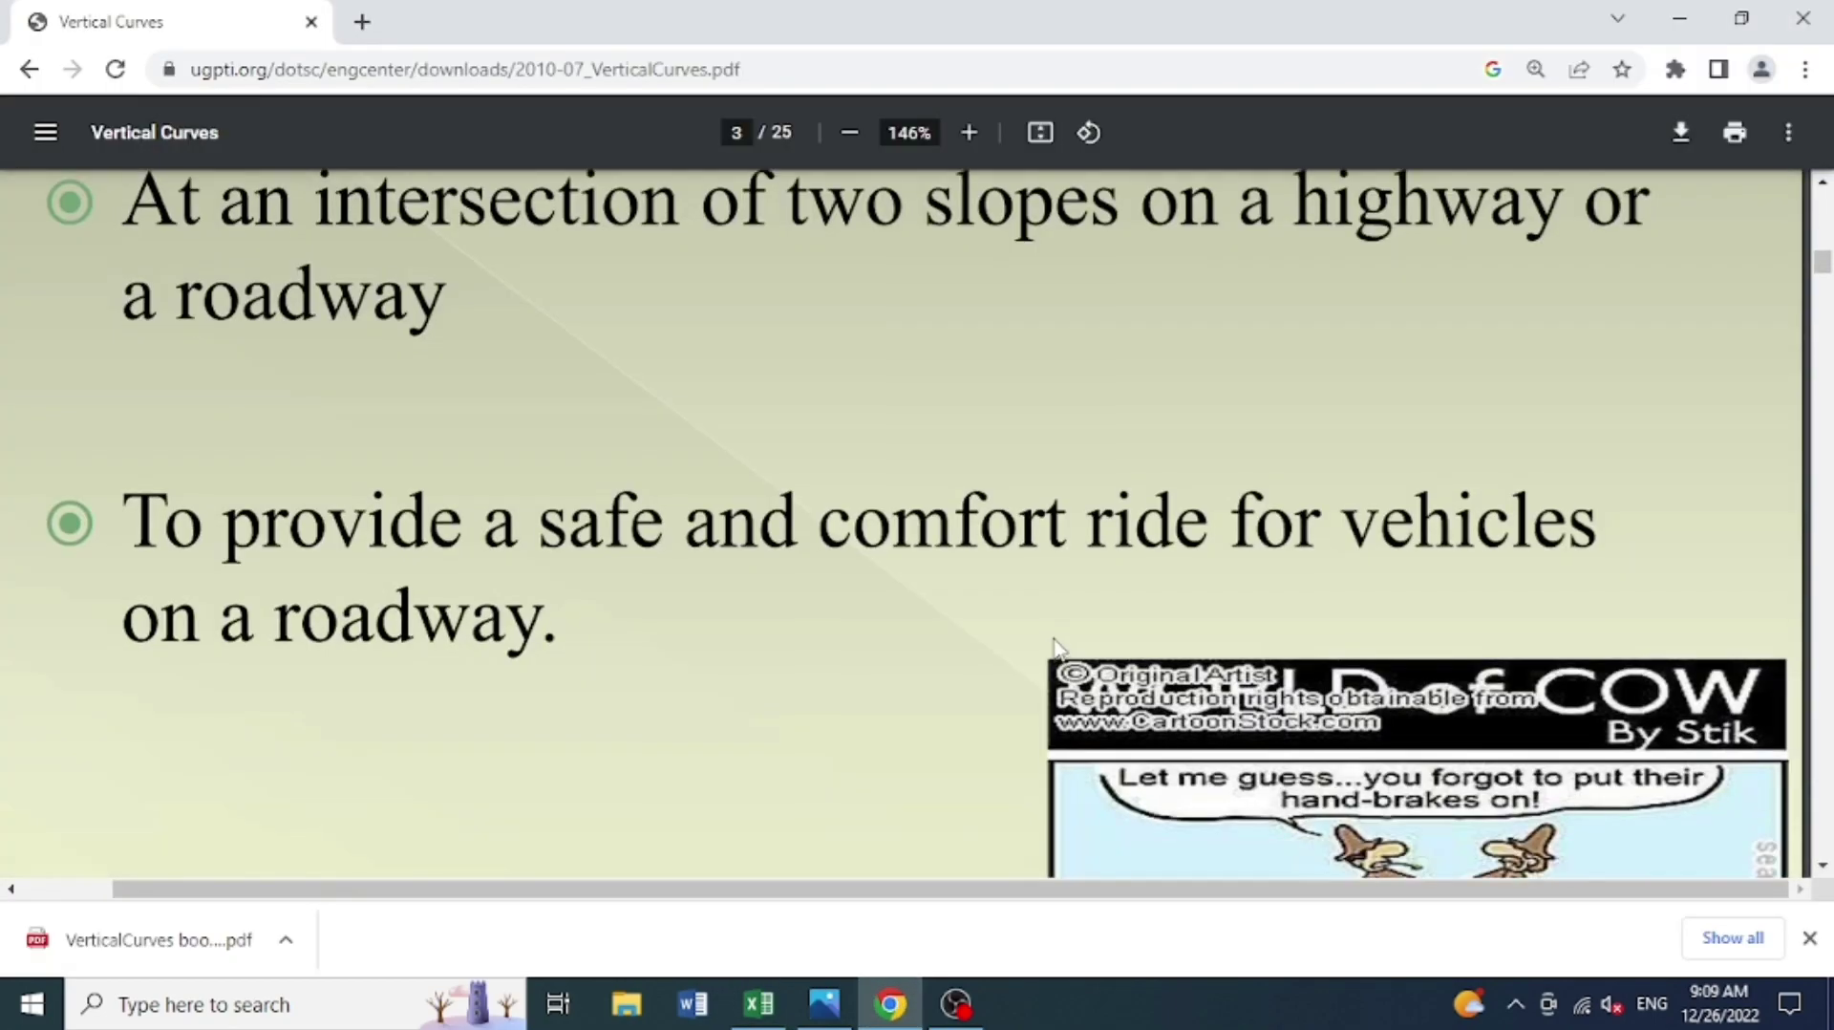
scroll(1057, 644, "down", 5)
scroll(1056, 642, "down", 5)
scroll(1057, 642, "down", 6)
scroll(1057, 632, "down", 1)
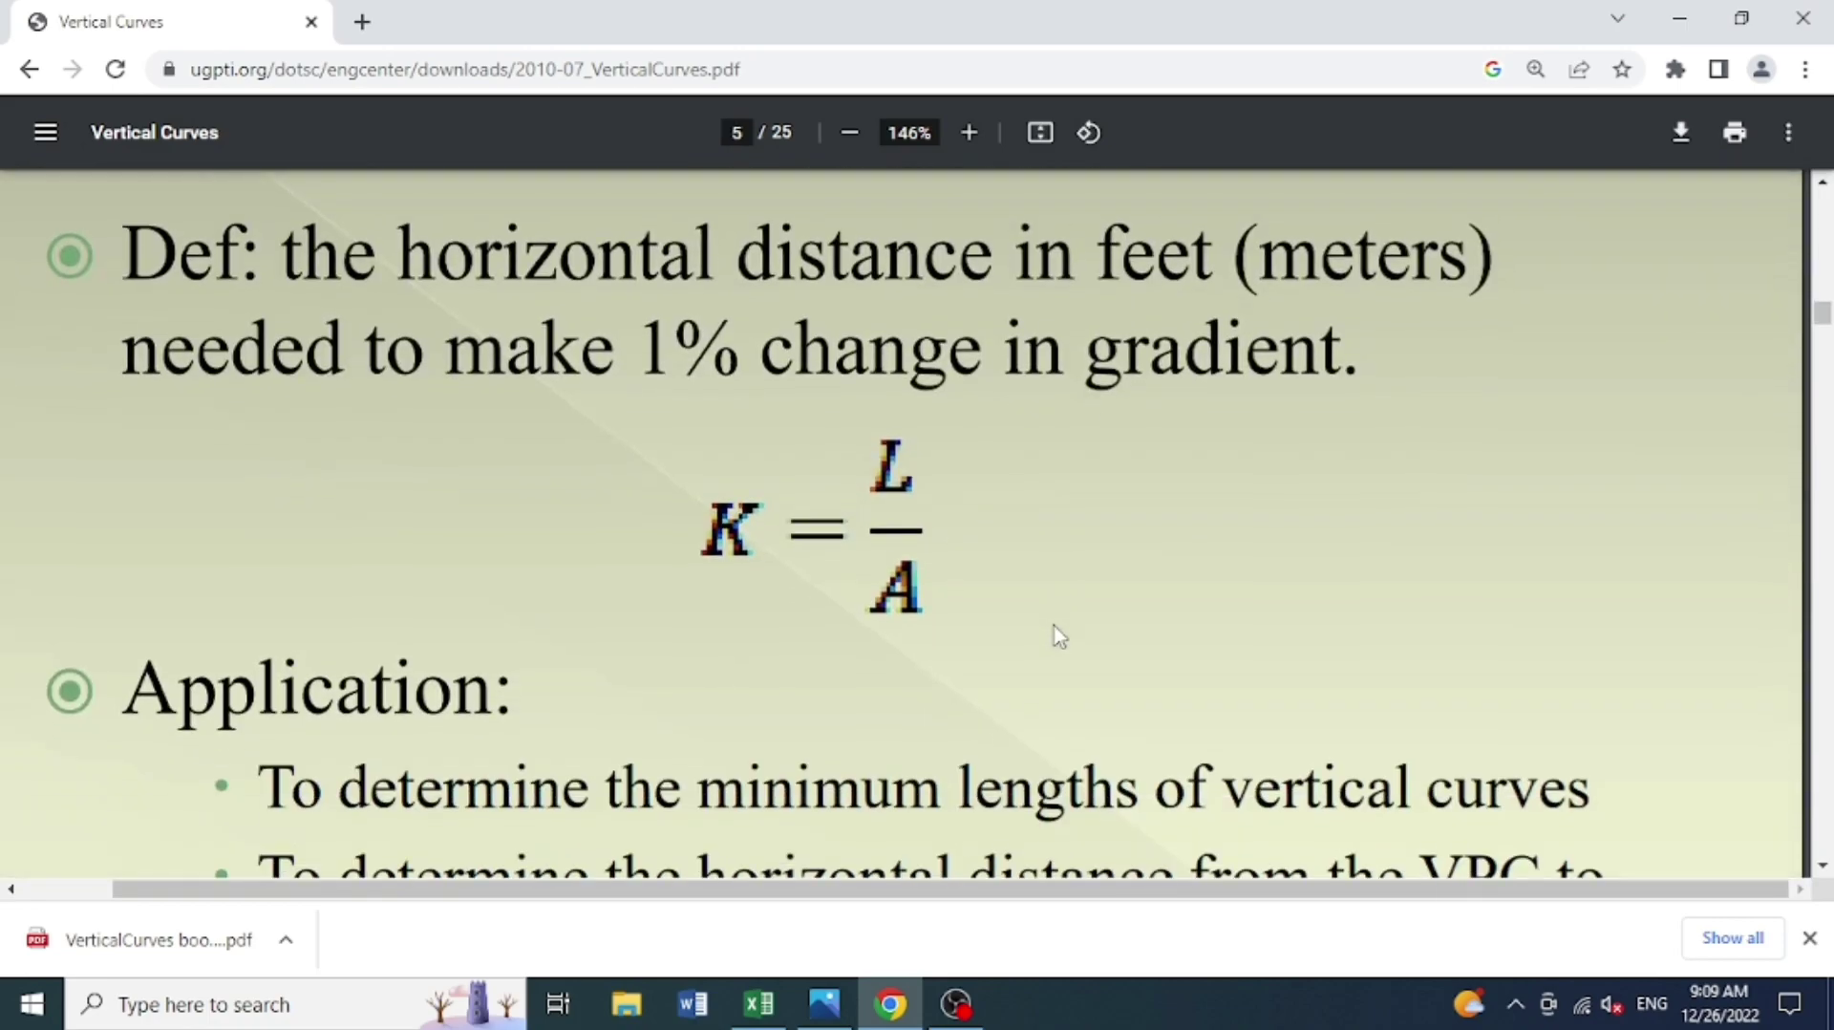
scroll(1057, 631, "up", 1)
scroll(1059, 632, "up", 2)
scroll(1057, 631, "down", 1)
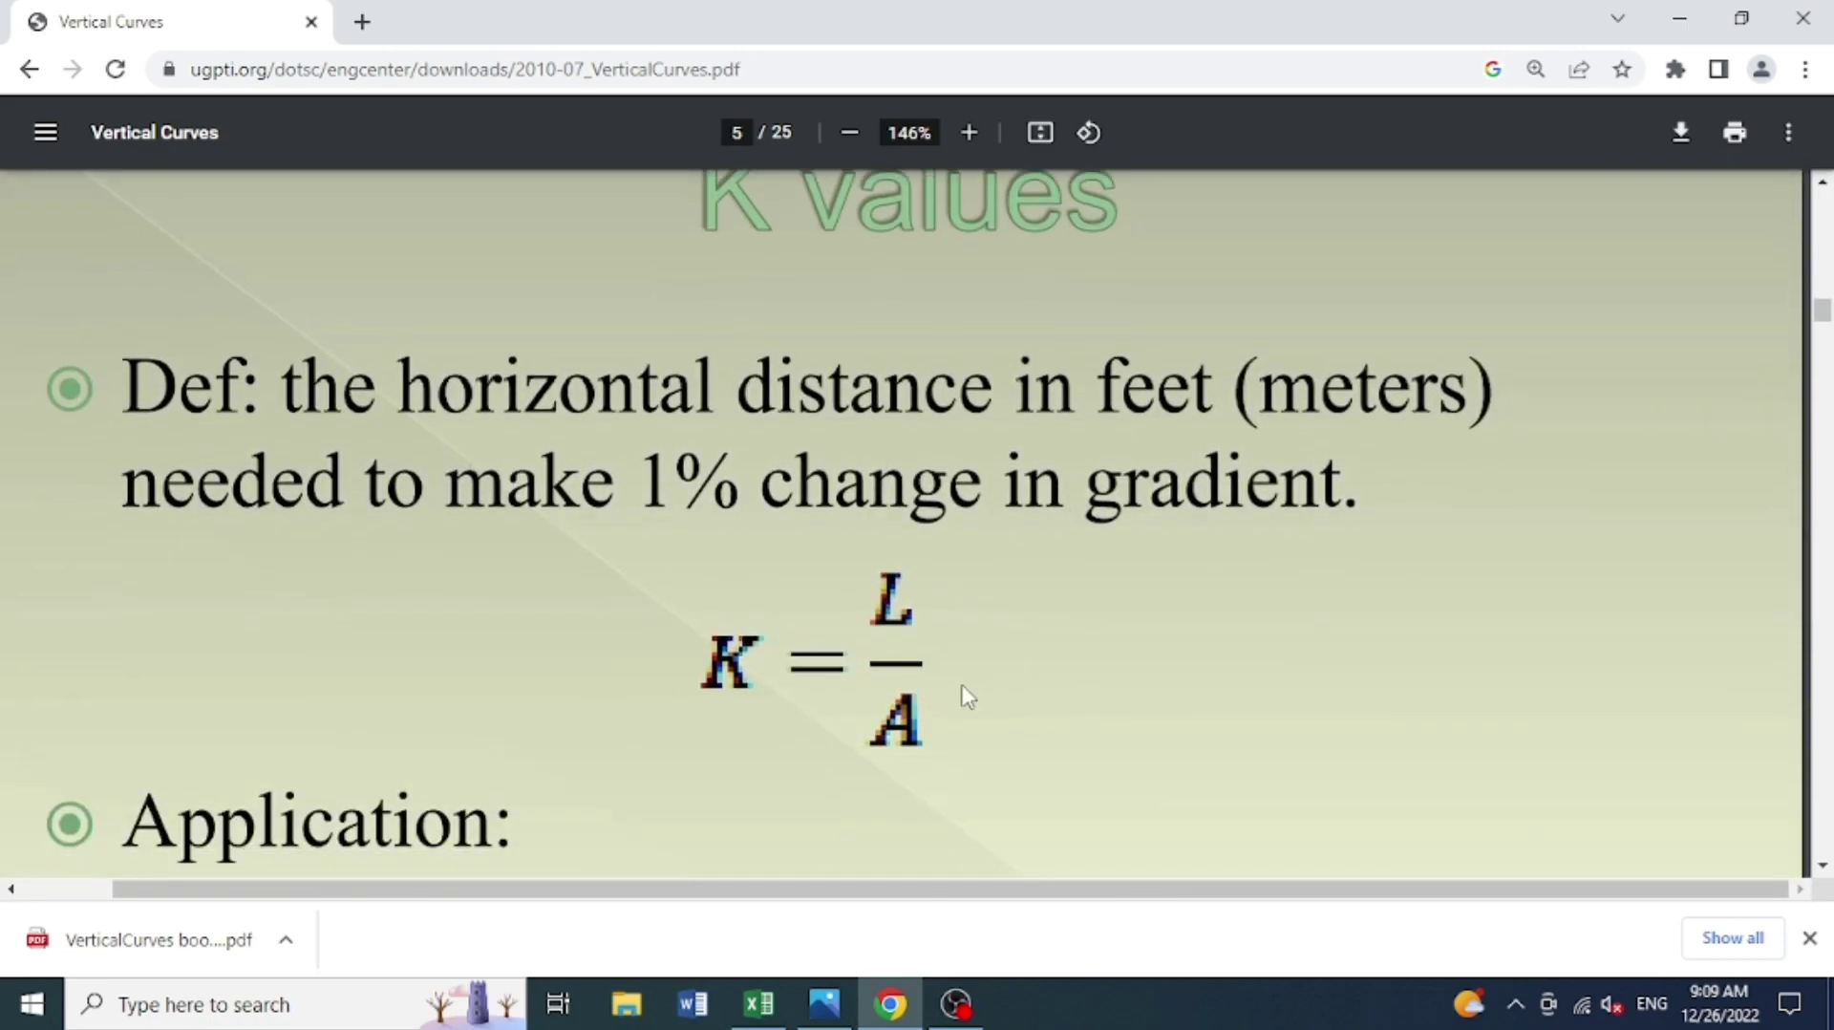
scroll(917, 650, "down", 3)
scroll(886, 604, "down", 4)
scroll(886, 603, "down", 3)
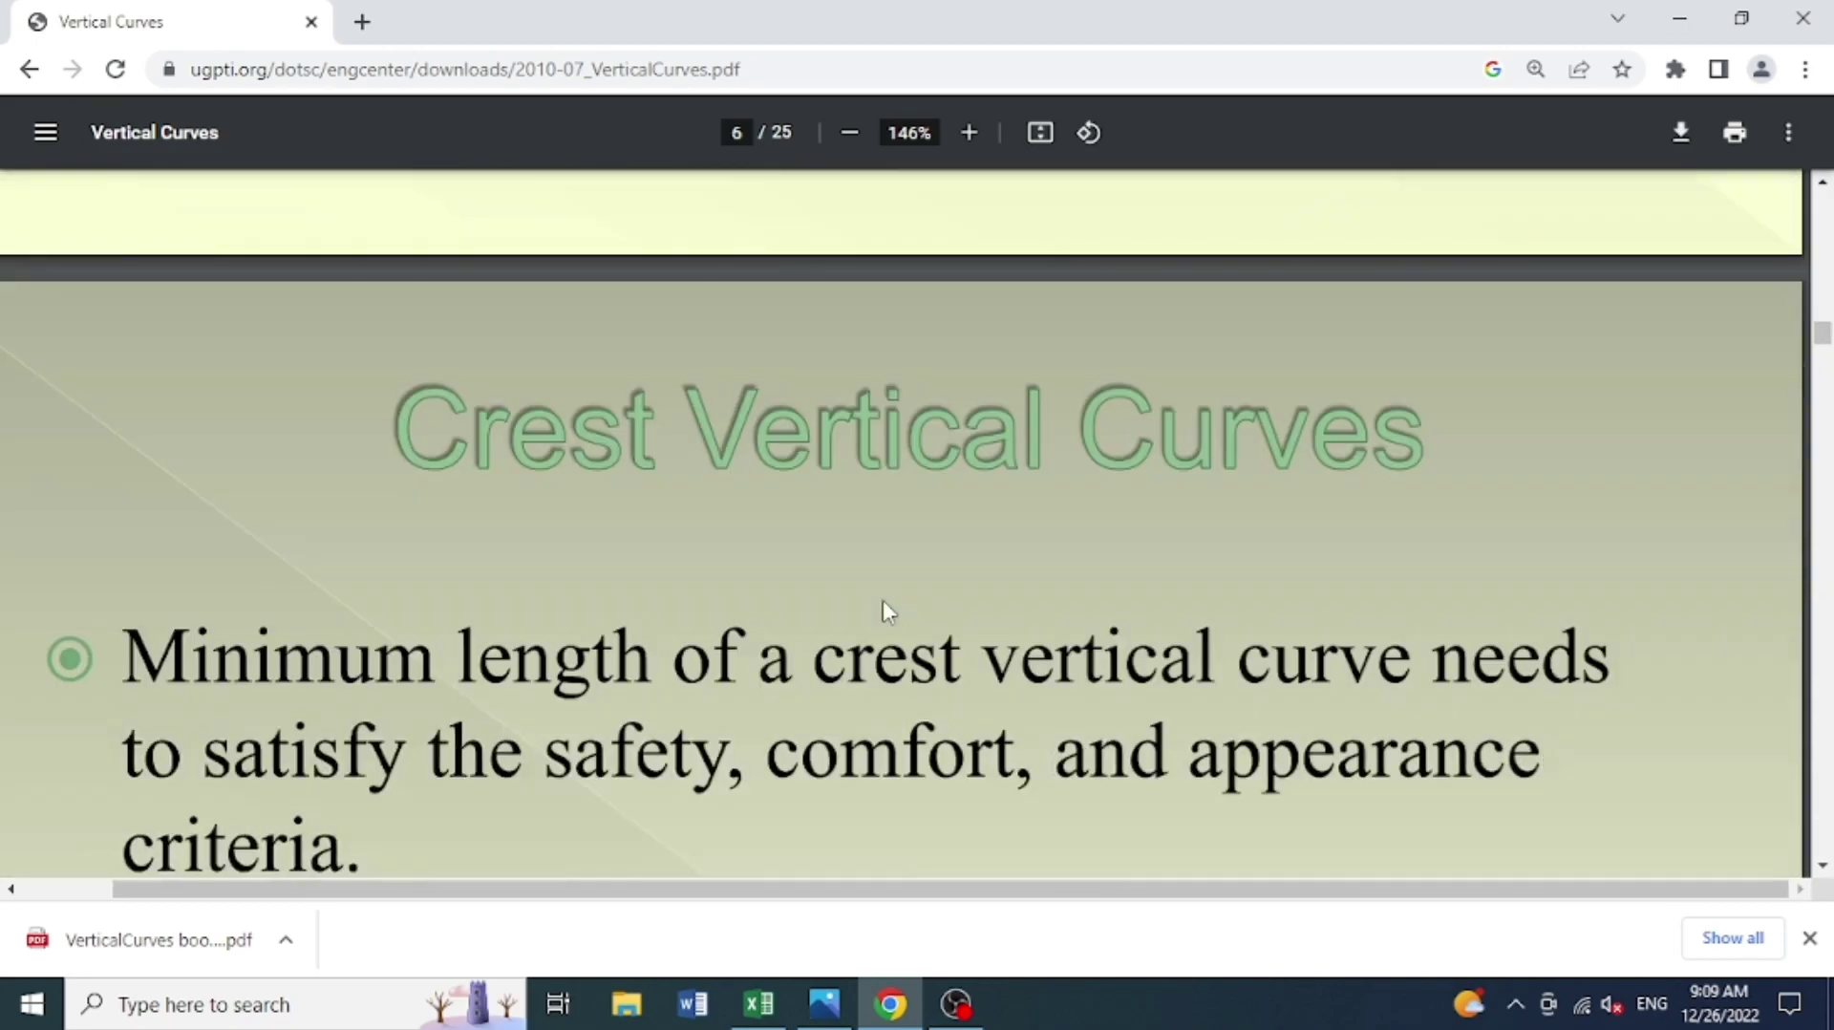
scroll(885, 604, "down", 1)
scroll(885, 604, "down", 5)
scroll(886, 592, "down", 1)
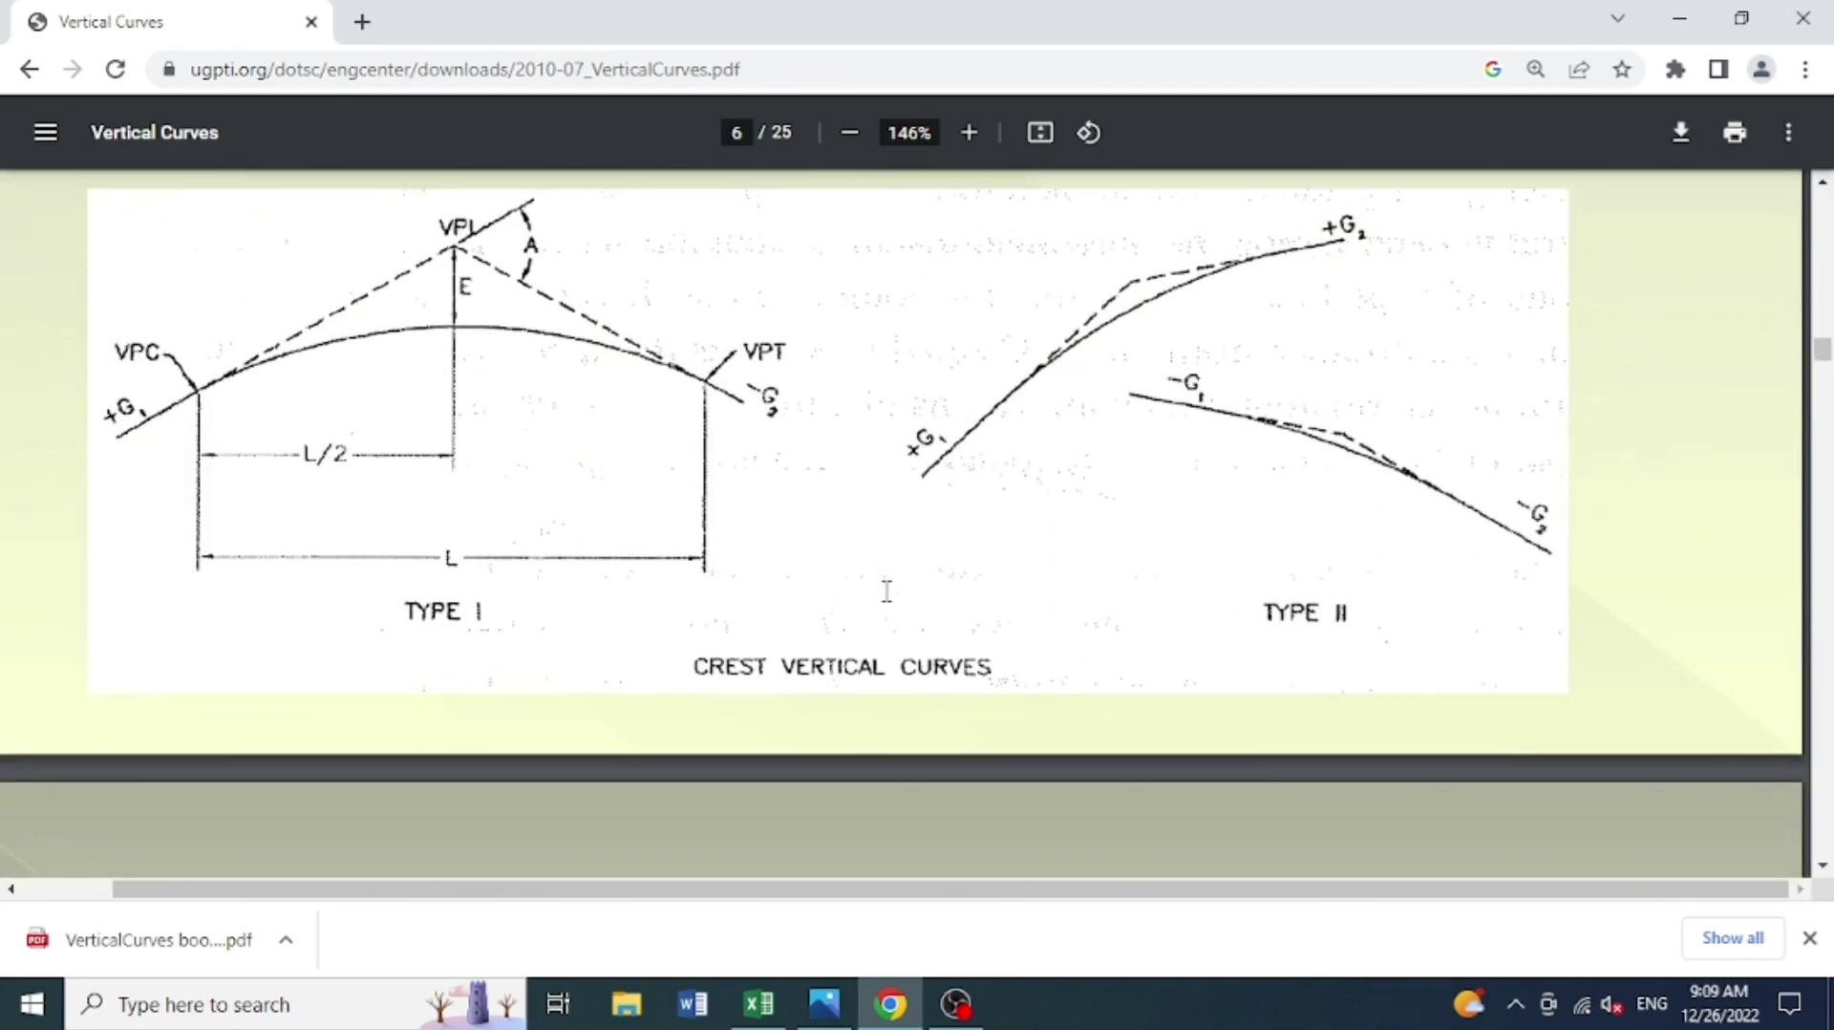
scroll(886, 591, "down", 4)
scroll(887, 591, "down", 2)
scroll(886, 591, "up", 1)
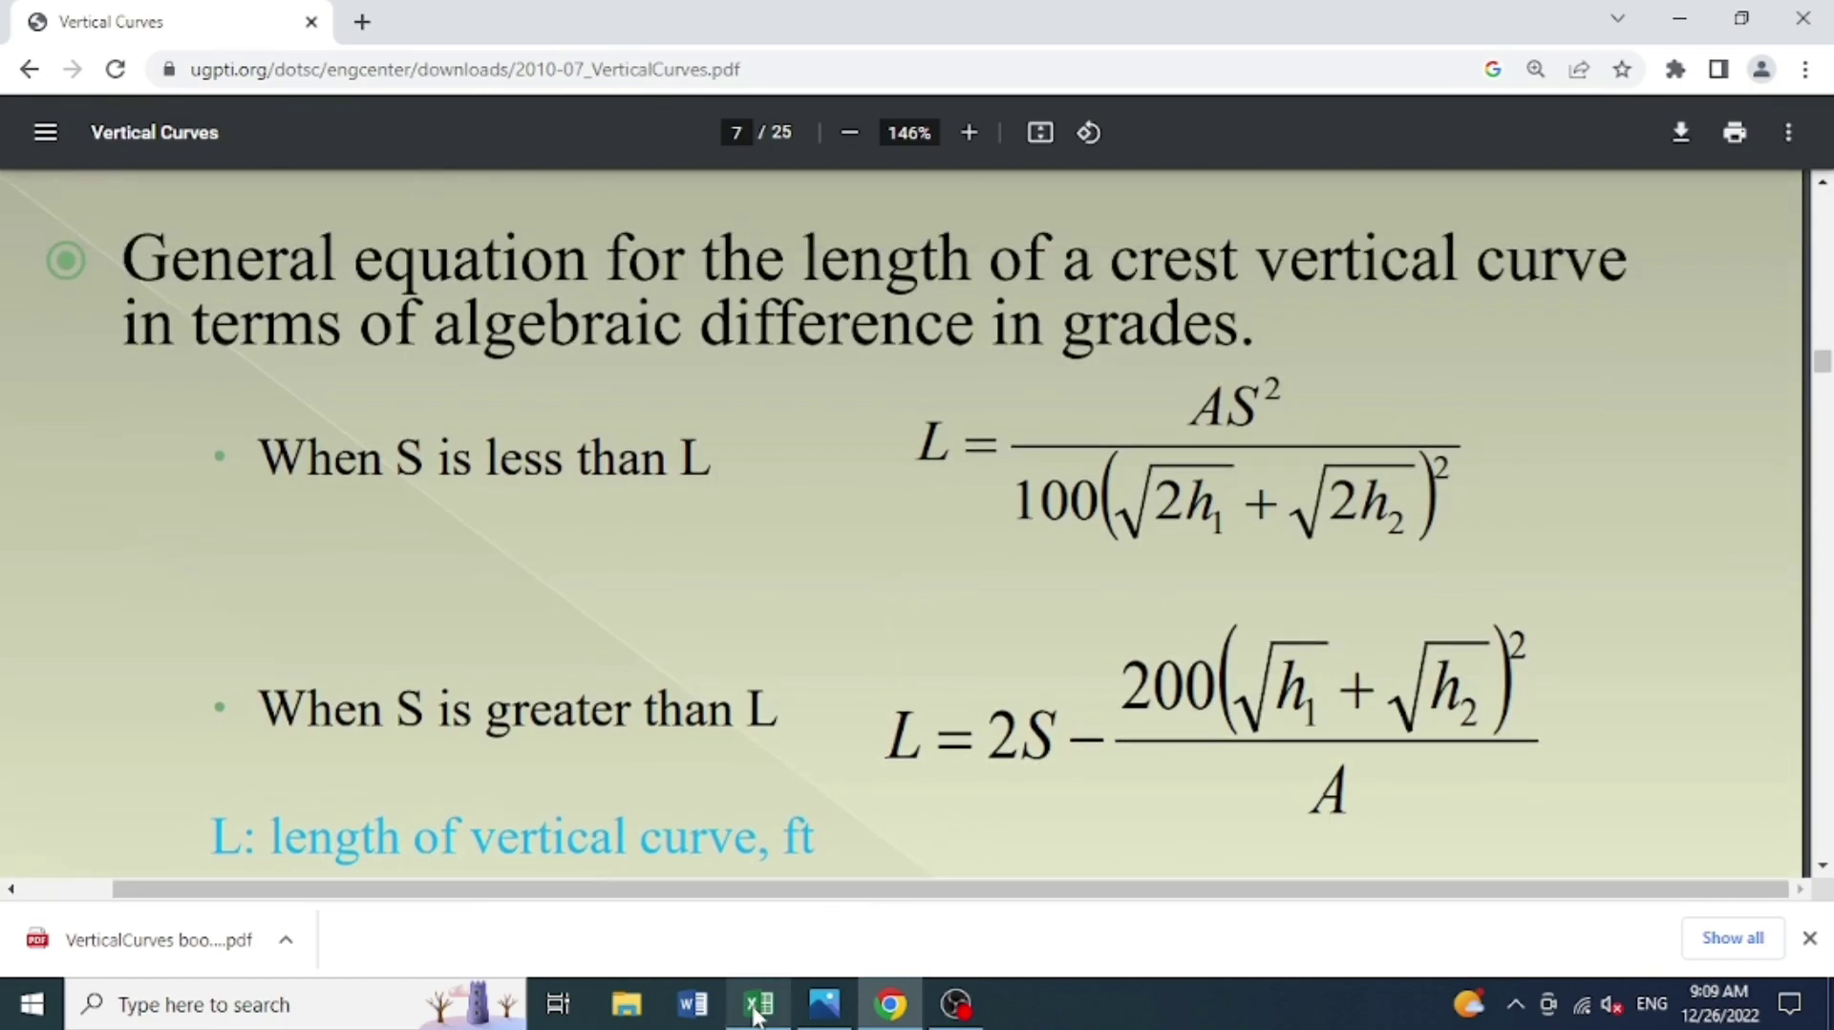
Minimize the Excel workbook, the Chrome PDF and the Photos viewer in turn.
mouse_move(755, 1012)
left_click(755, 889)
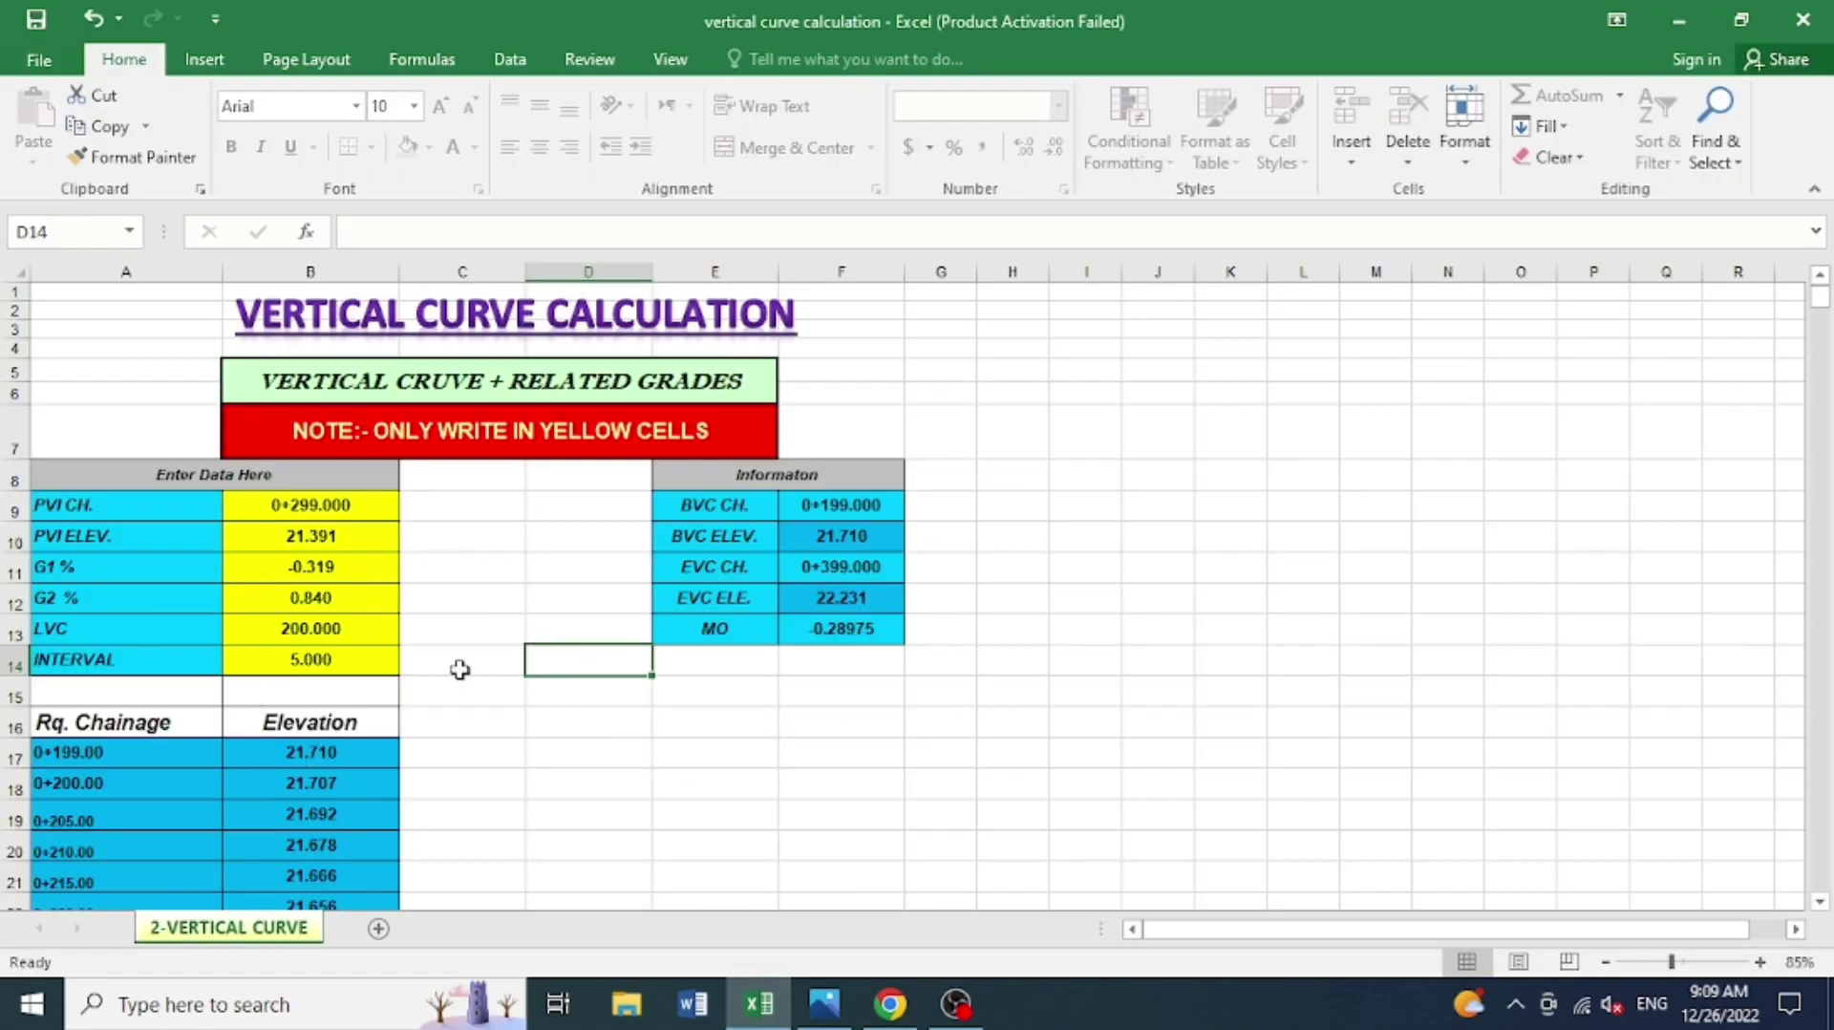
left_click(1671, 19)
left_click(1671, 19)
left_click(1671, 19)
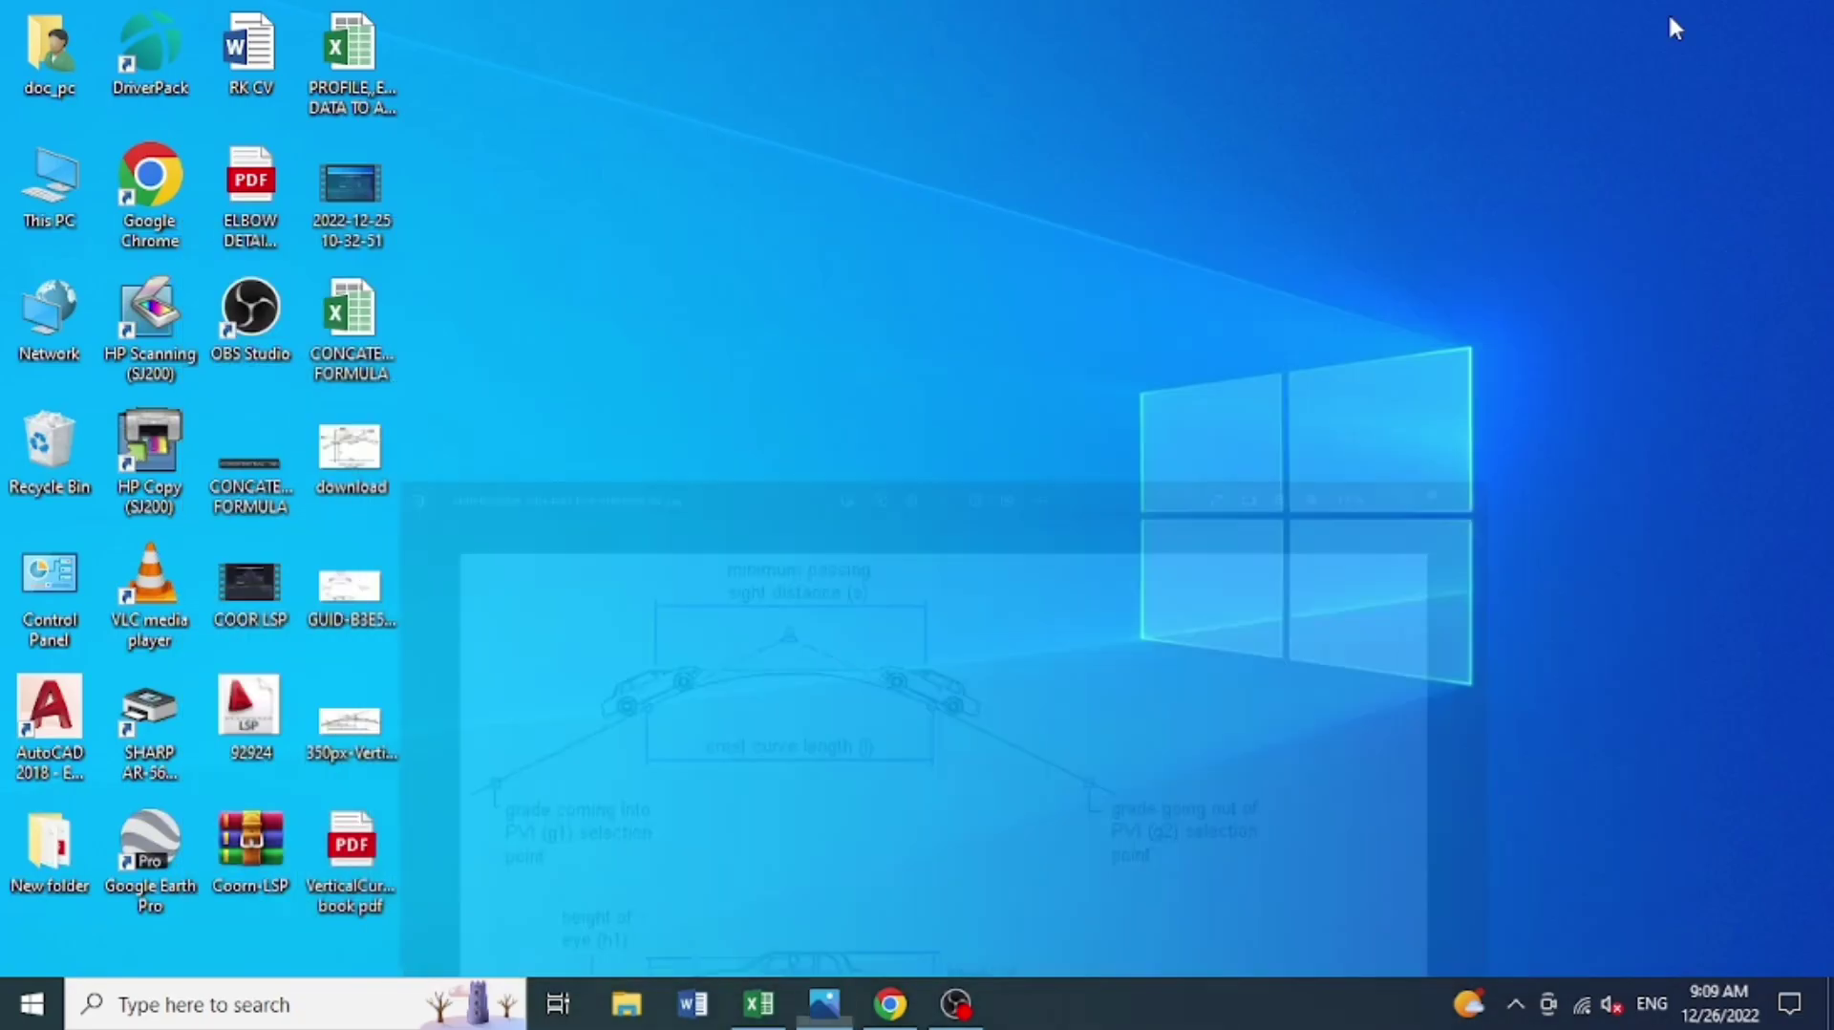